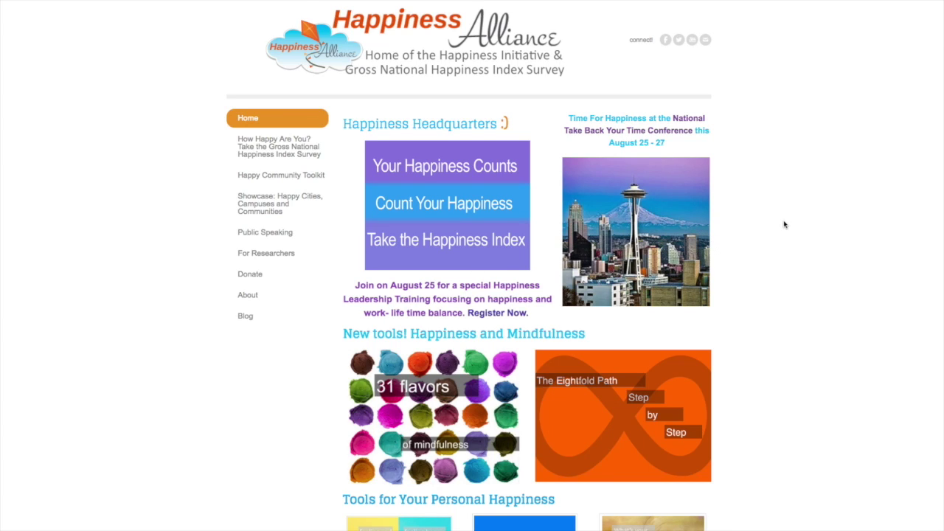
Step: Open the 'How Happy Are You?' GNH Index survey link from the left sidebar
{"action": "scroll", "coordinate": [784, 224], "scroll_direction": "down", "scroll_amount": 9}
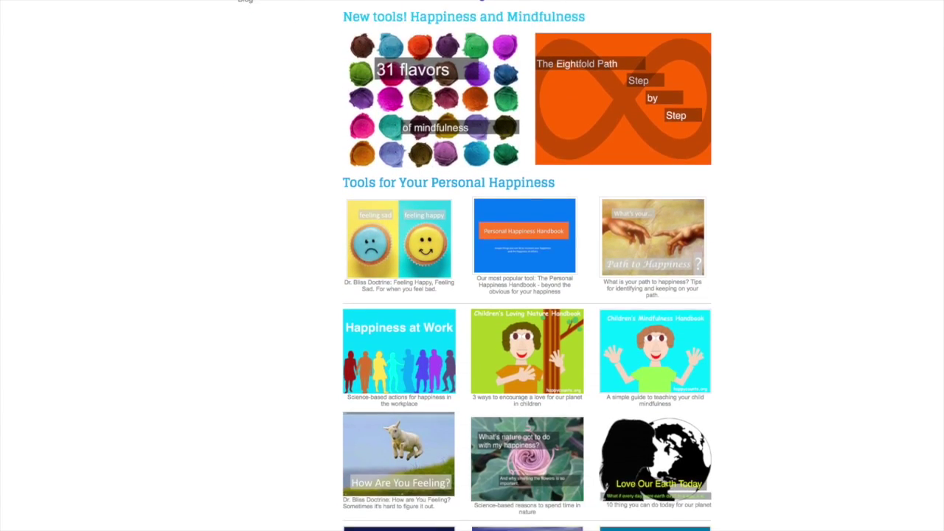
{"action": "scroll", "coordinate": [527, 265], "scroll_direction": "down", "scroll_amount": 3}
{"action": "scroll", "coordinate": [528, 266], "scroll_direction": "down", "scroll_amount": 4}
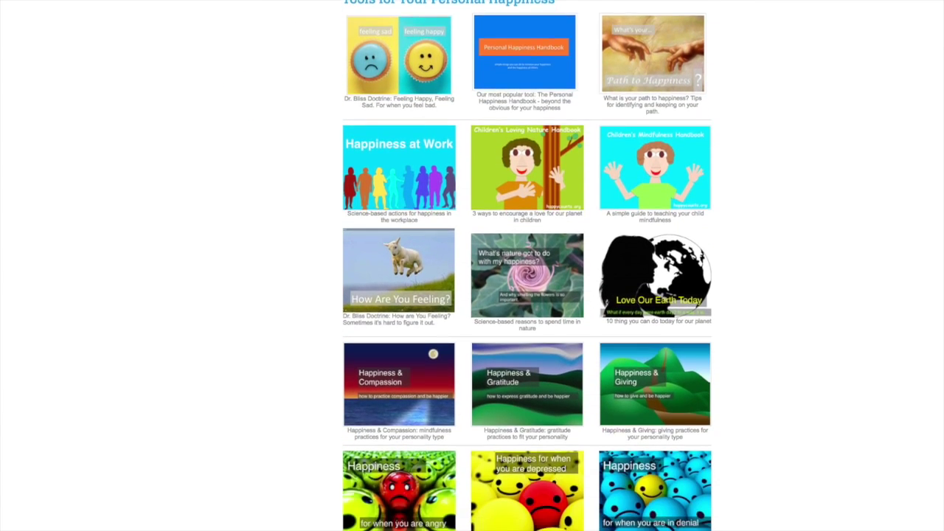
{"action": "scroll", "coordinate": [528, 265], "scroll_direction": "up", "scroll_amount": 12}
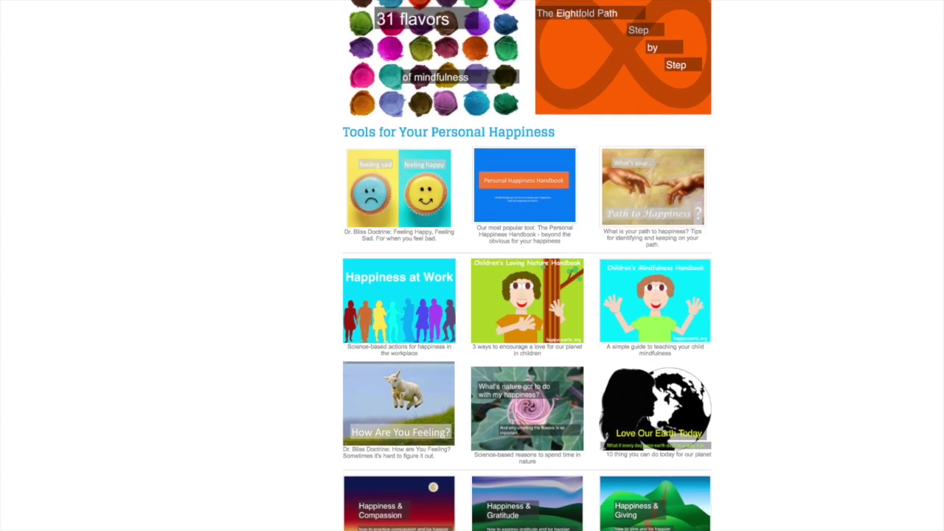
{"action": "scroll", "coordinate": [527, 265], "scroll_direction": "up", "scroll_amount": 4}
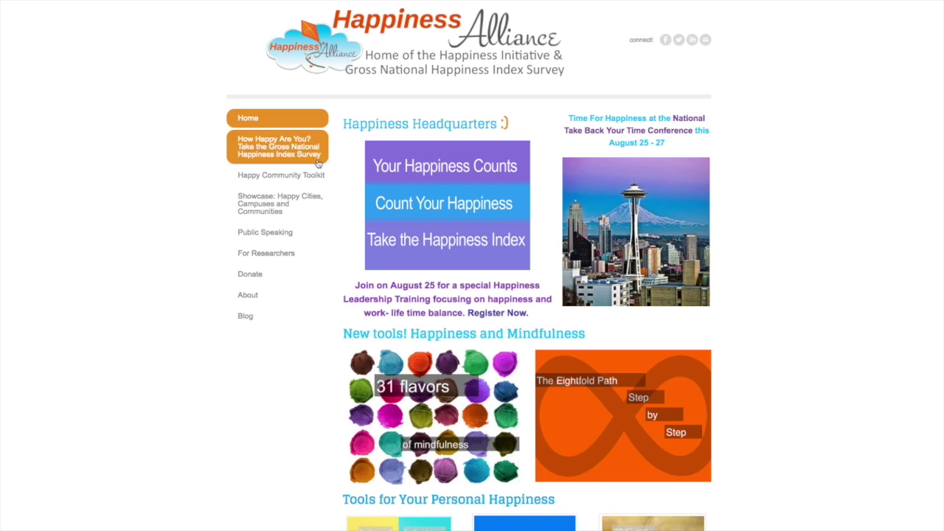
{"action": "left_click", "coordinate": [290, 157]}
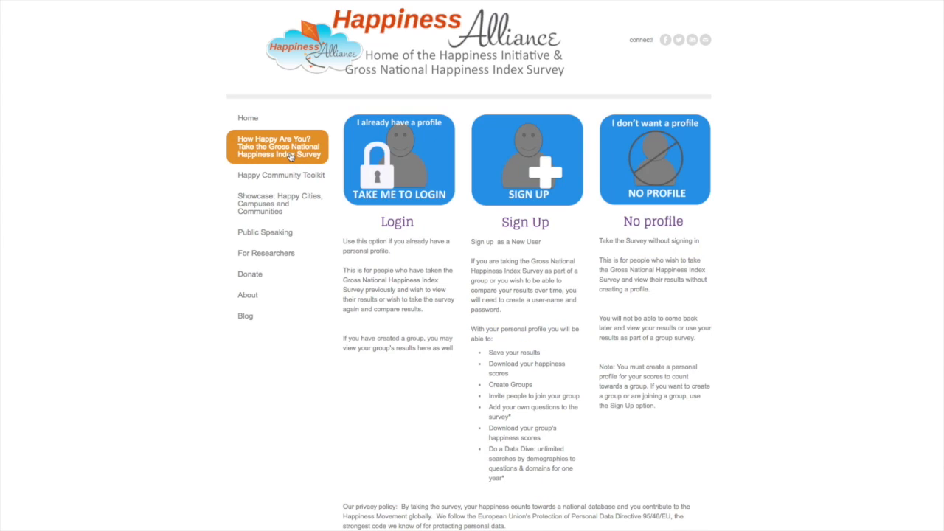
{"action": "mouse_move", "coordinate": [242, 175]}
Step: Choose Sign Up and enter the user name 'HappinessIndexUser'
{"action": "left_click", "coordinate": [528, 161]}
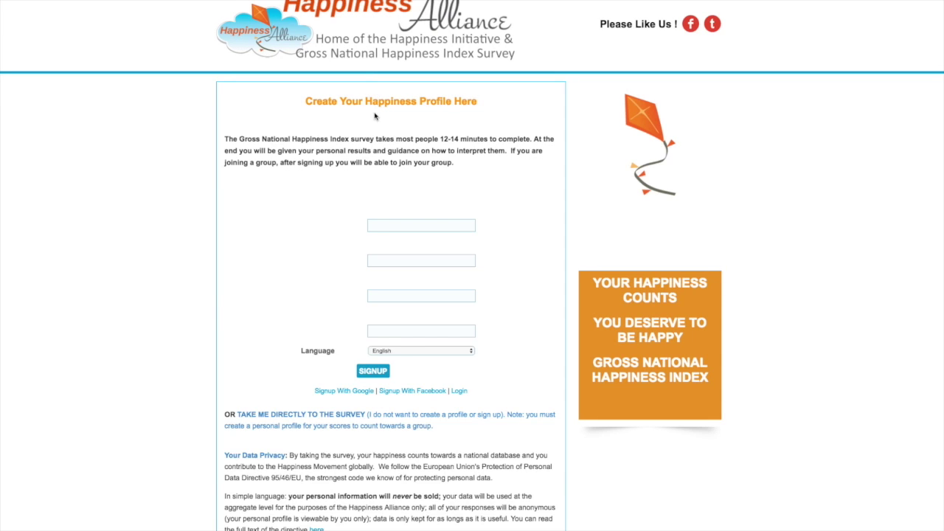
{"action": "left_click", "coordinate": [411, 225]}
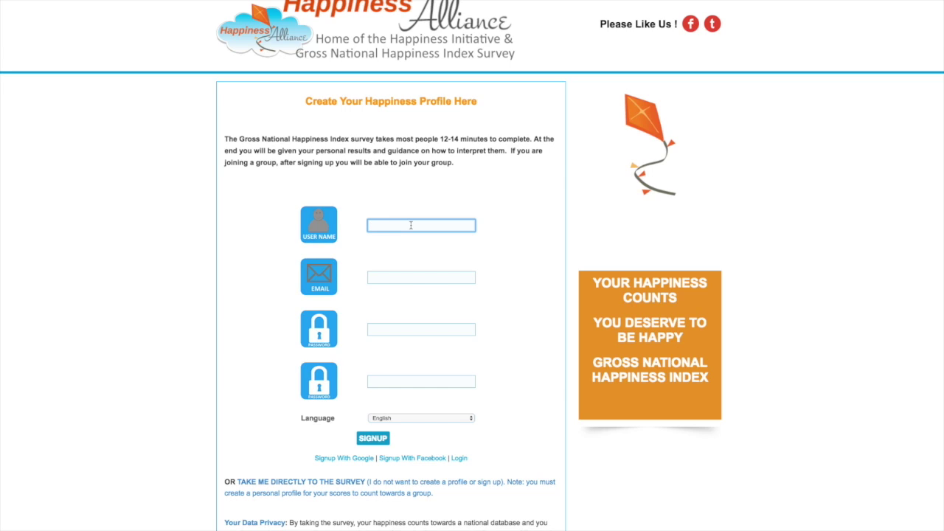
{"action": "type", "text": "AH"}
{"action": "key", "text": "BackSpace"}
{"action": "type", "text": "nd"}
{"action": "key", "text": "BackSpace"}
{"action": "key", "text": "BackSpace"}
{"action": "type", "text": "HappinessIndexUser"}
Step: Fill in the e-mail address, password and matching confirmation, keeping English as language
{"action": "left_click", "coordinate": [396, 276]}
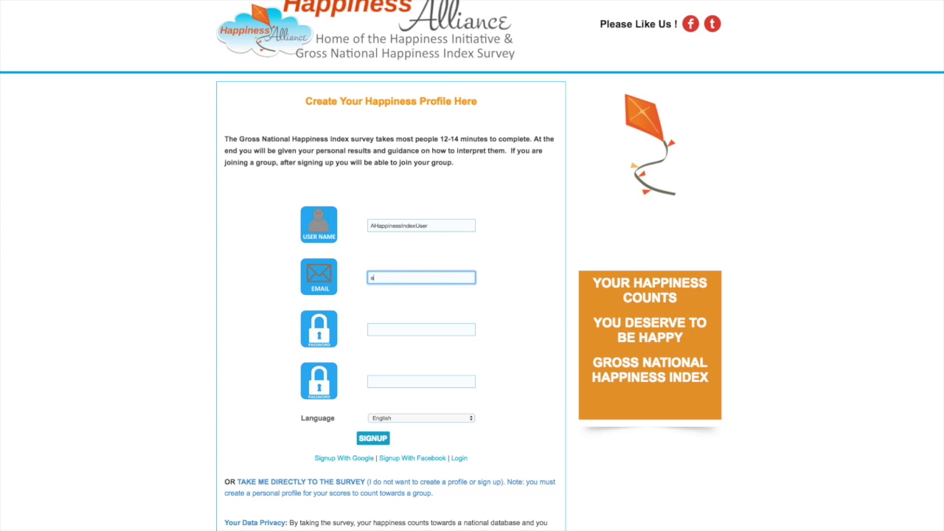
{"action": "left_click", "coordinate": [393, 330]}
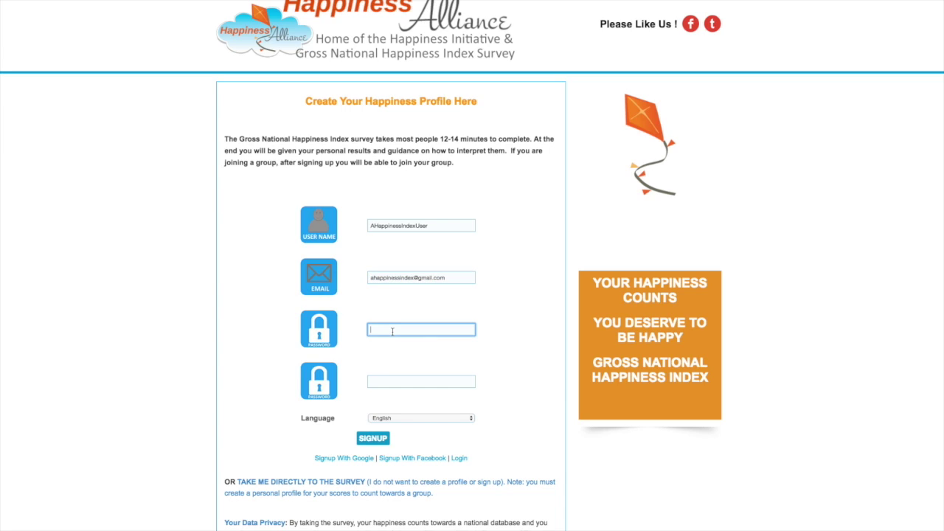
{"action": "type", "text": "•••••••••••"}
{"action": "left_click", "coordinate": [393, 380]}
{"action": "type", "text": "••••••••••••"}
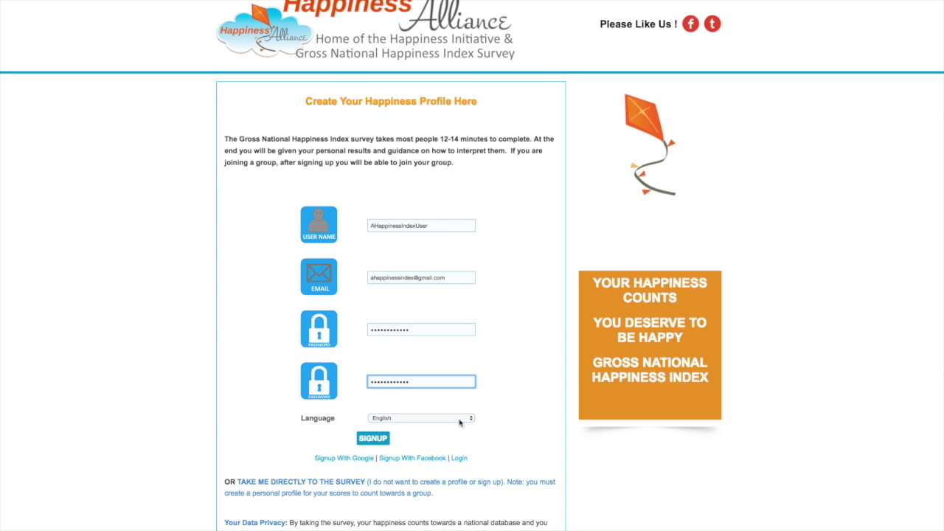
{"action": "left_click", "coordinate": [470, 419]}
{"action": "left_click", "coordinate": [528, 373]}
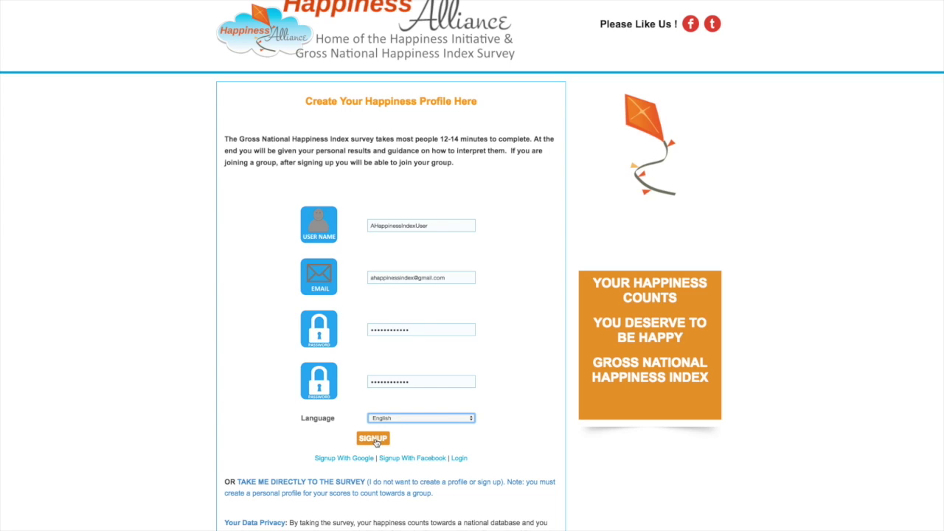
Step: Submit the SIGNUP form to create the new happiness profile
{"action": "left_click", "coordinate": [375, 441]}
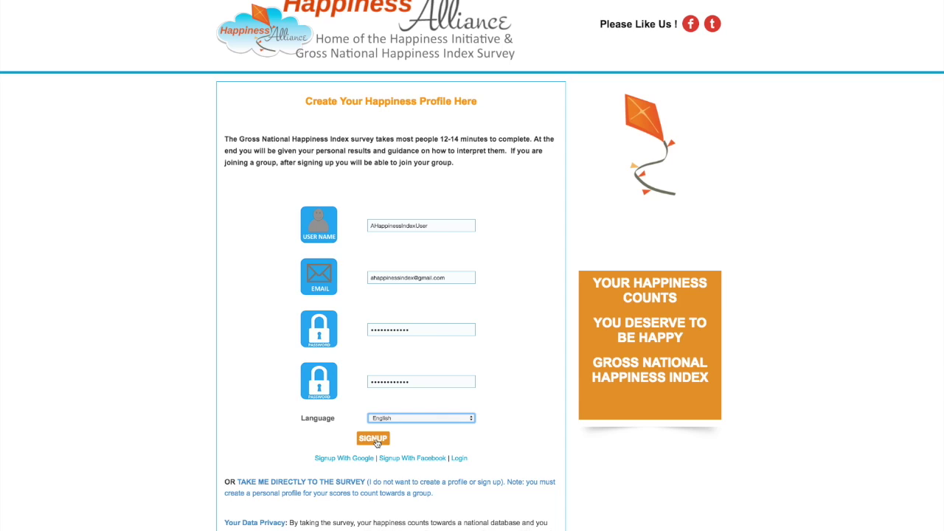
{"action": "left_click", "coordinate": [376, 442]}
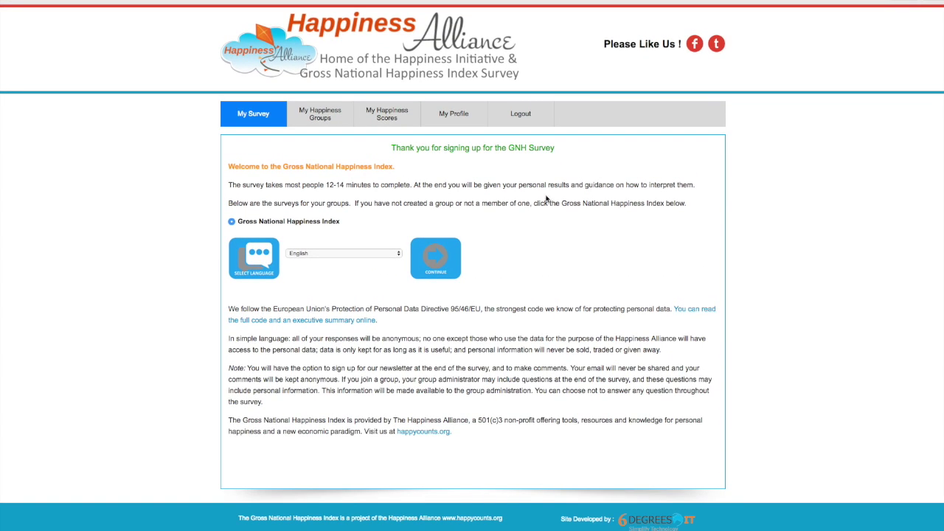
{"action": "left_click", "coordinate": [256, 117]}
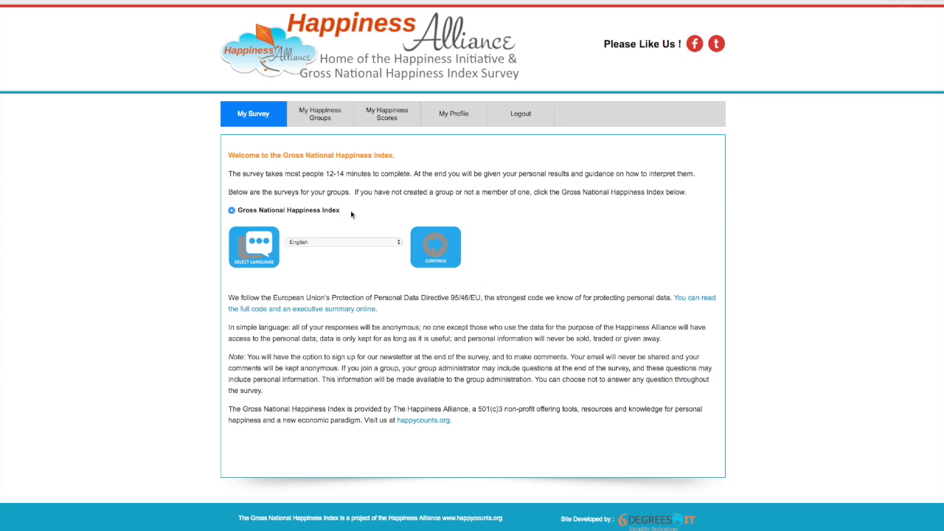
{"action": "left_click", "coordinate": [400, 244]}
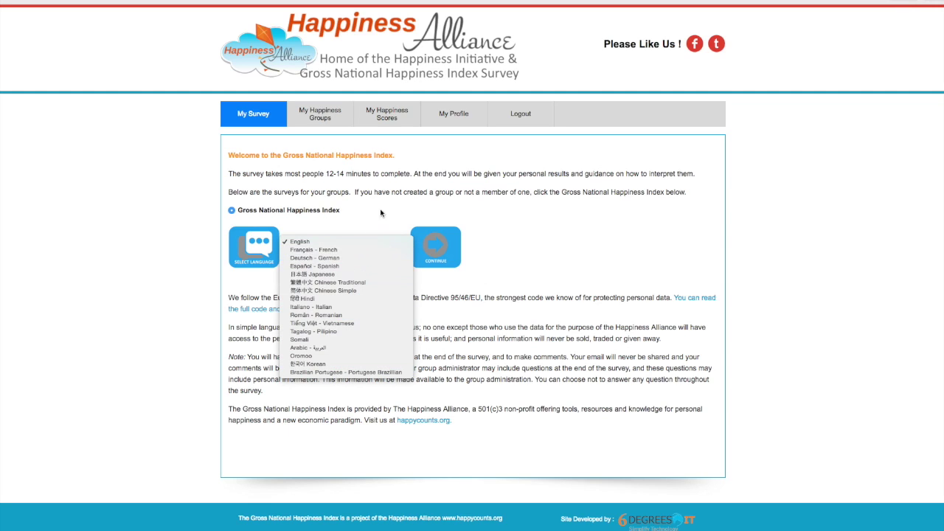
{"action": "left_click", "coordinate": [503, 205]}
{"action": "scroll", "coordinate": [210, 242], "scroll_direction": "down", "scroll_amount": 1}
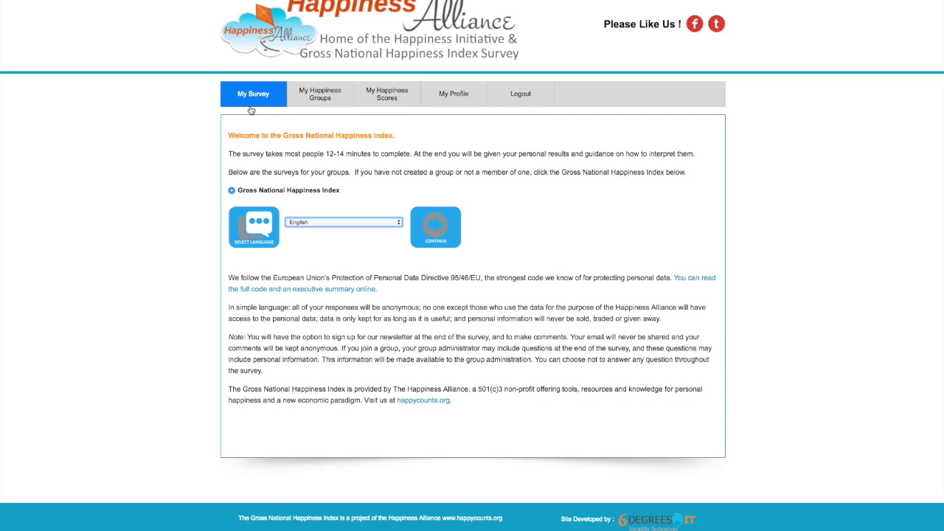
Step: Go to the My Happiness Groups tab
{"action": "left_click", "coordinate": [323, 97]}
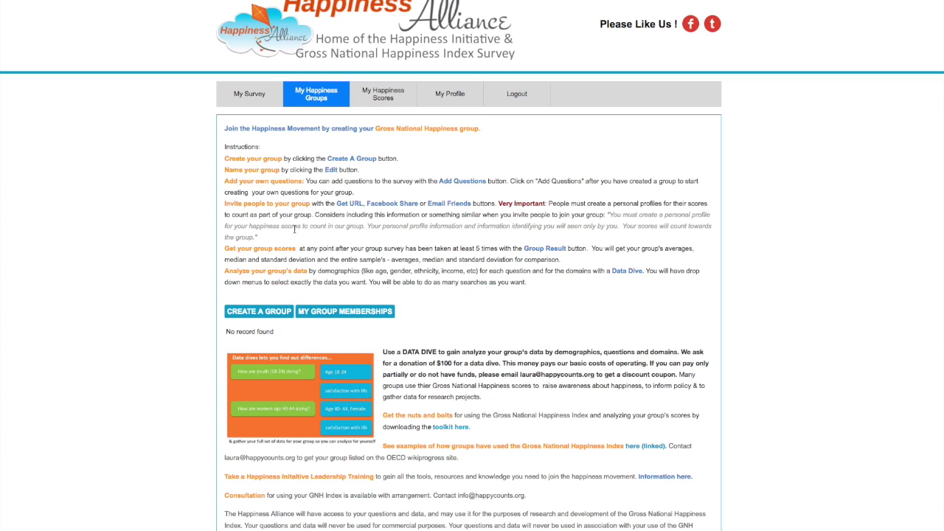
Step: Create group 'HappyCamper?' with a contact e-mail and English text 'Welcome!! We care.'
{"action": "left_click", "coordinate": [248, 313]}
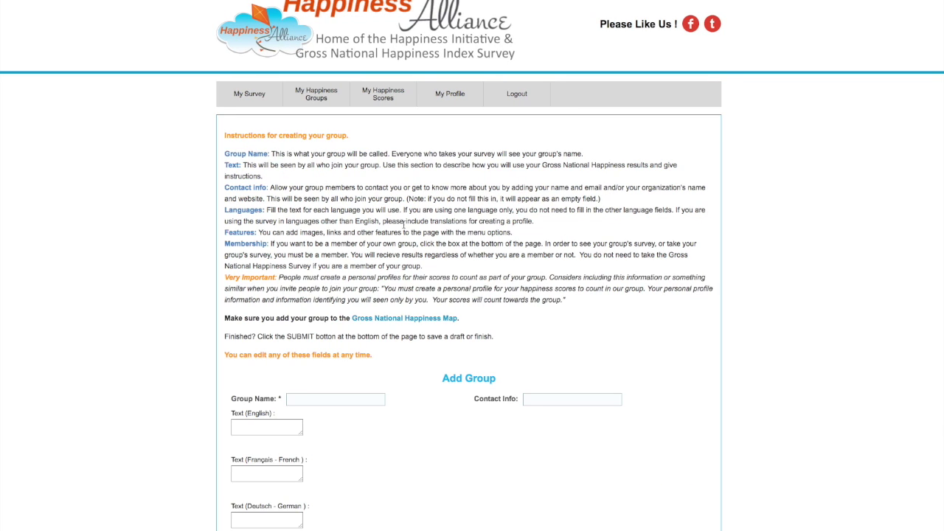
{"action": "left_click", "coordinate": [303, 399]}
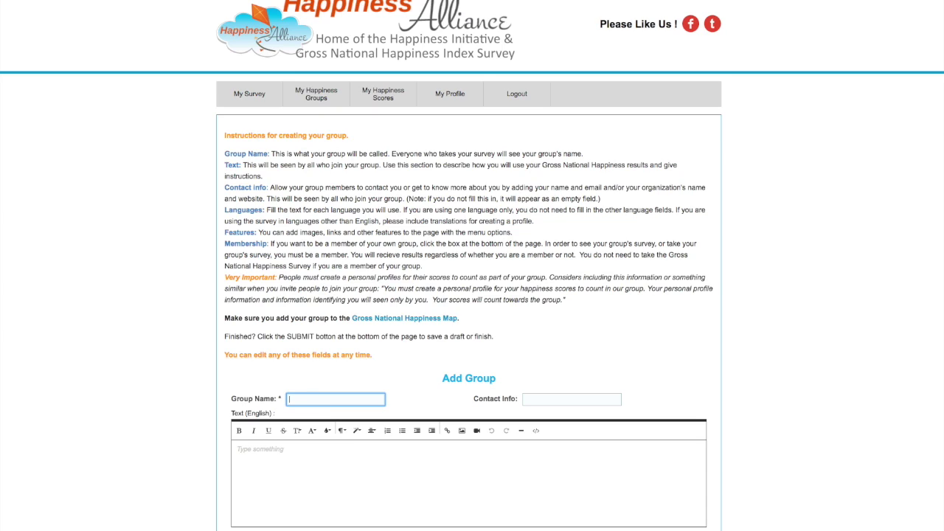
{"action": "type", "text": "ppyCamper?"}
{"action": "left_click", "coordinate": [551, 399]}
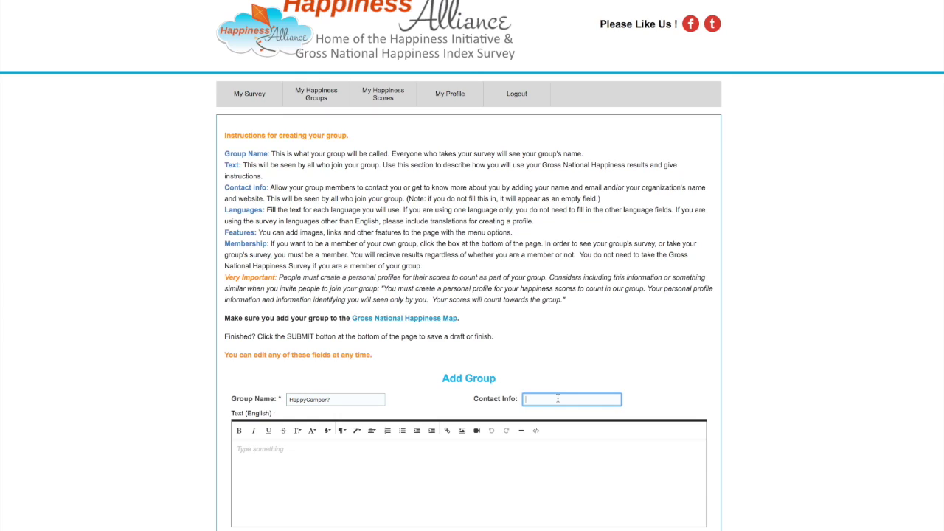
{"action": "left_click", "coordinate": [277, 453]}
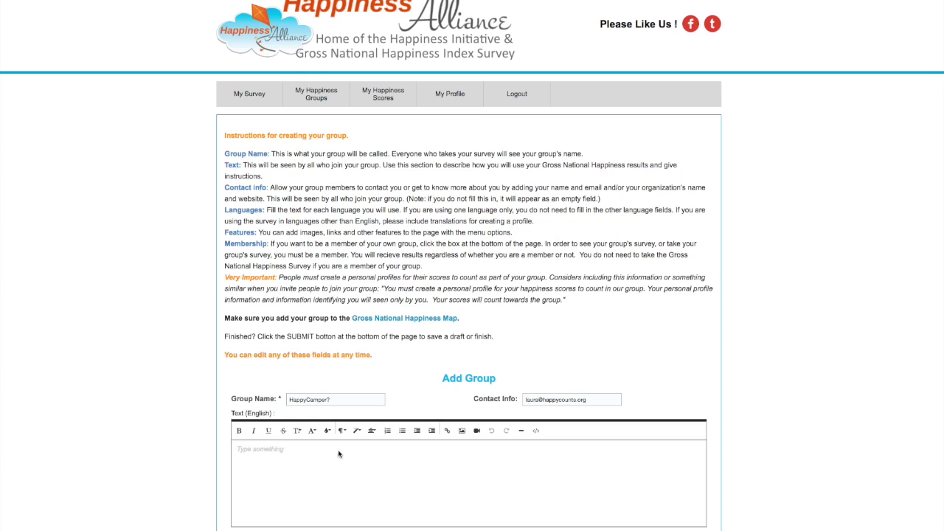
{"action": "type", "text": "Welcome!! We care."}
Step: Scroll past the other language text editors to the bottom of the Add Group form
{"action": "scroll", "coordinate": [758, 400], "scroll_direction": "down", "scroll_amount": 2}
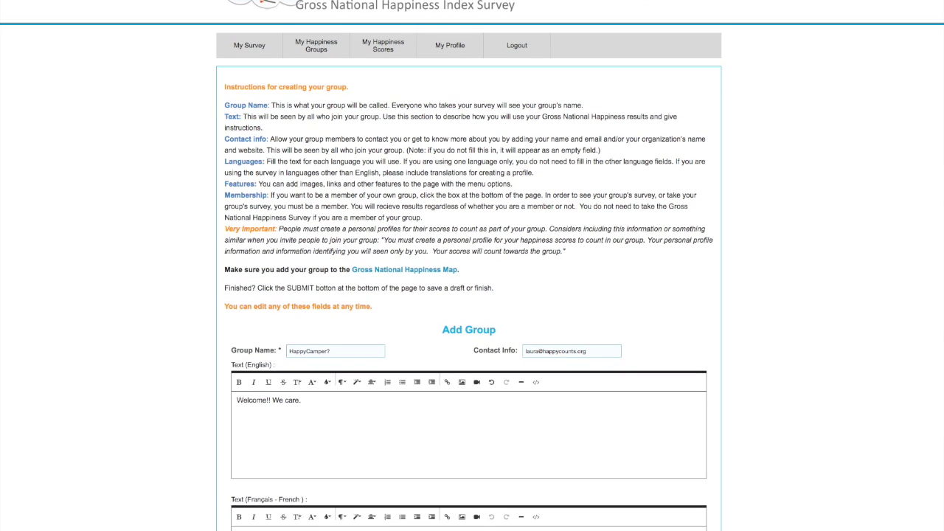
{"action": "scroll", "coordinate": [792, 329], "scroll_direction": "down", "scroll_amount": 5}
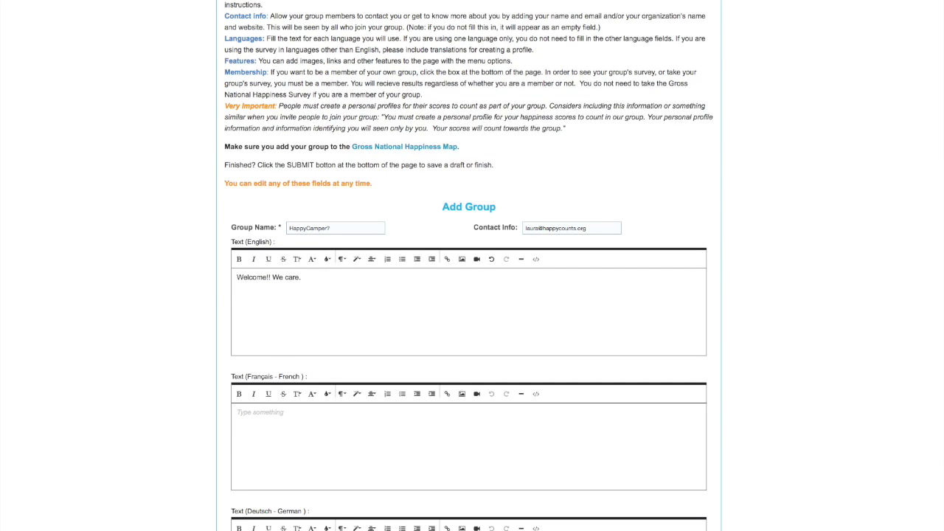
{"action": "scroll", "coordinate": [469, 267], "scroll_direction": "down", "scroll_amount": 1}
{"action": "scroll", "coordinate": [469, 265], "scroll_direction": "down", "scroll_amount": 1}
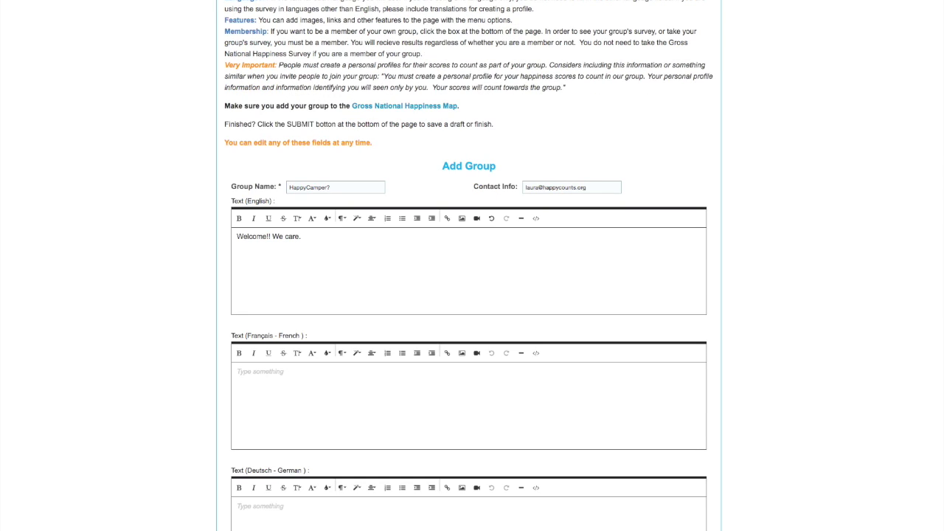
{"action": "scroll", "coordinate": [469, 266], "scroll_direction": "down", "scroll_amount": 3}
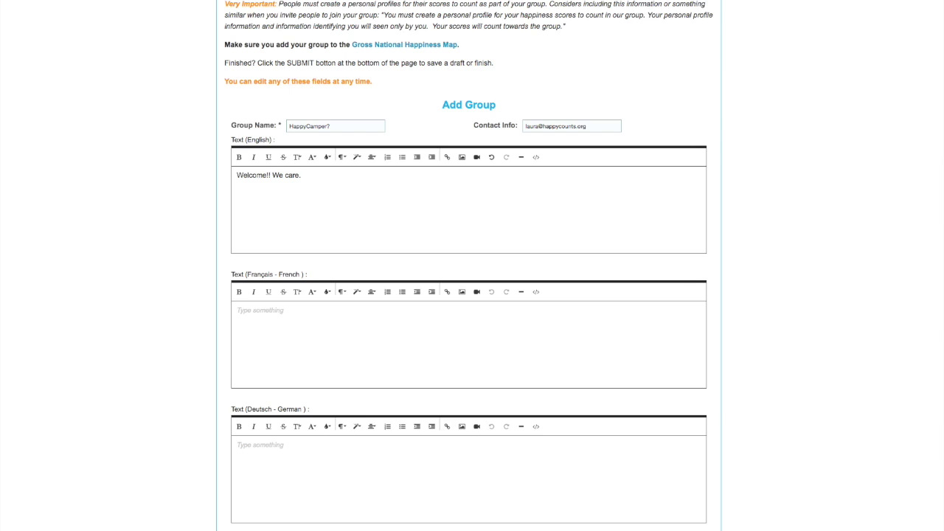
{"action": "scroll", "coordinate": [469, 265], "scroll_direction": "down", "scroll_amount": 4}
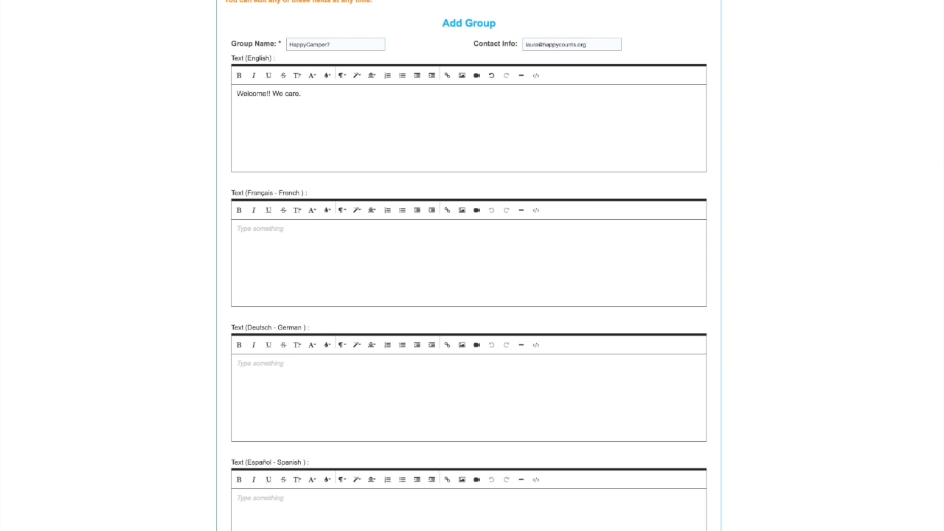
{"action": "scroll", "coordinate": [469, 265], "scroll_direction": "down", "scroll_amount": 7}
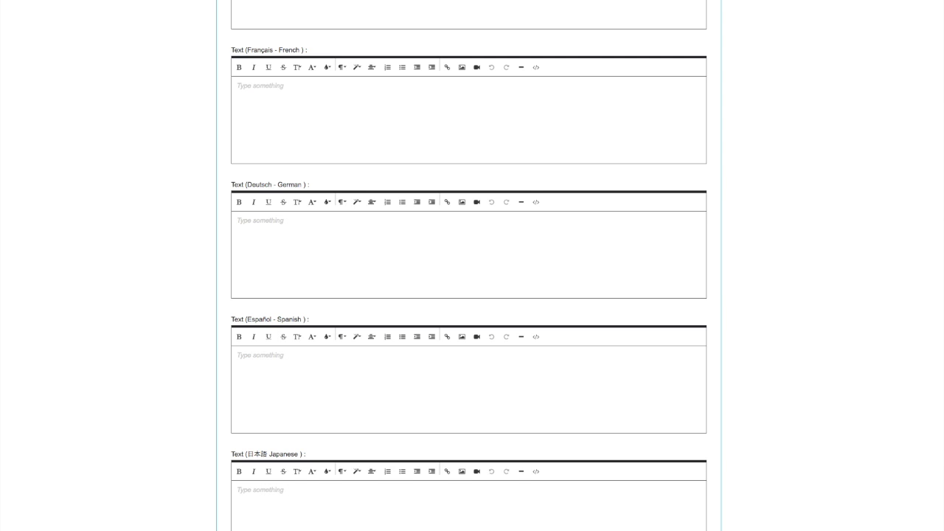
{"action": "scroll", "coordinate": [469, 266], "scroll_direction": "down", "scroll_amount": 7}
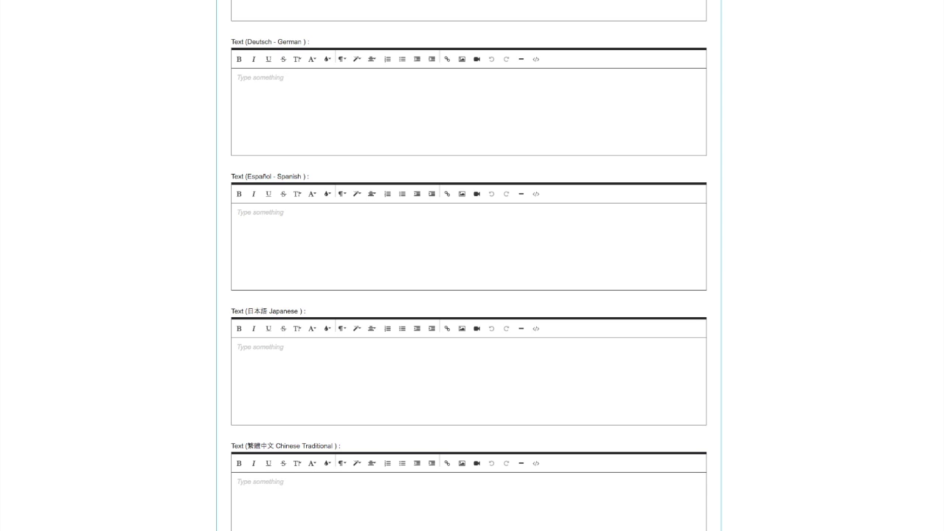
{"action": "scroll", "coordinate": [469, 295], "scroll_direction": "down", "scroll_amount": 3}
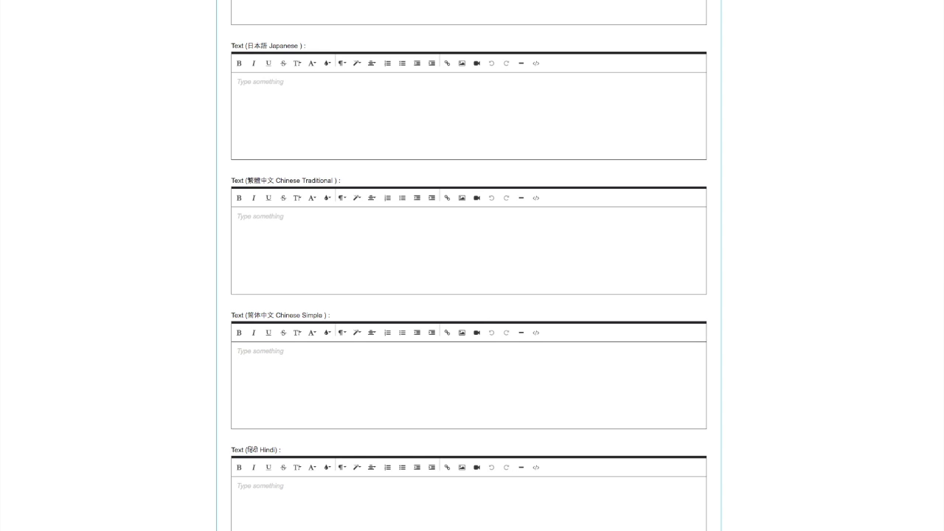
{"action": "scroll", "coordinate": [468, 295], "scroll_direction": "up", "scroll_amount": 5}
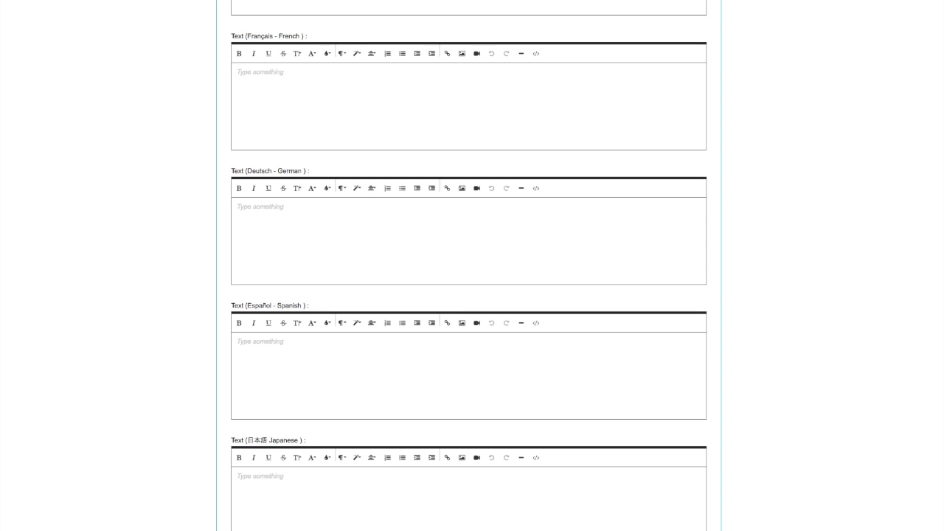
{"action": "scroll", "coordinate": [469, 266], "scroll_direction": "down", "scroll_amount": 3}
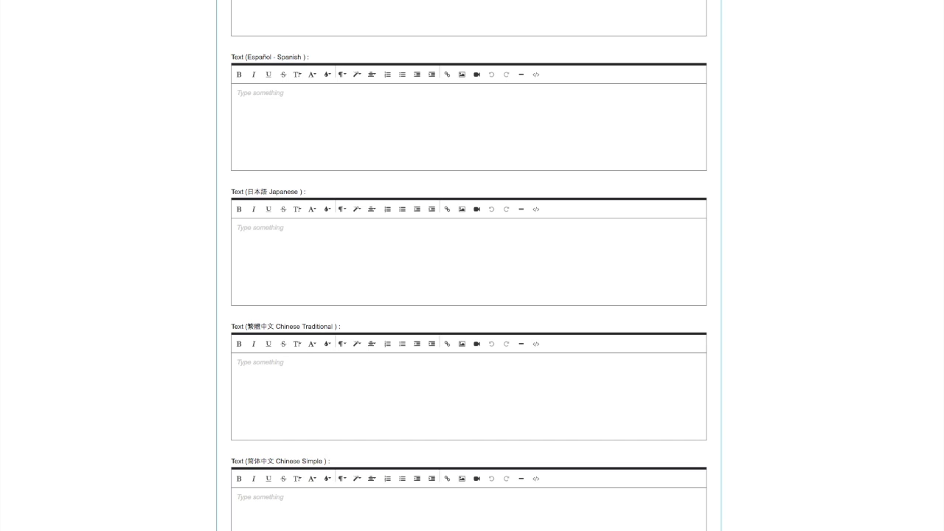
{"action": "scroll", "coordinate": [472, 266], "scroll_direction": "down", "scroll_amount": 10}
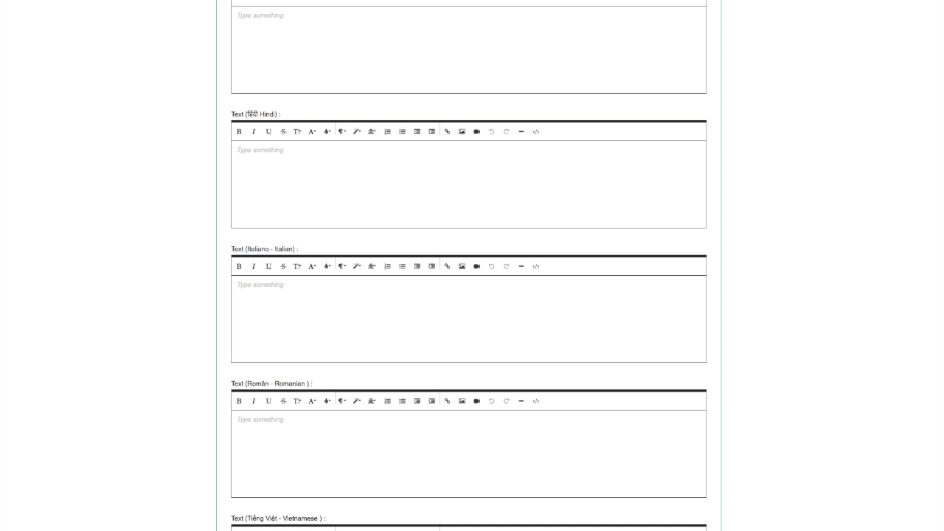
{"action": "scroll", "coordinate": [795, 52], "scroll_direction": "down", "scroll_amount": 15}
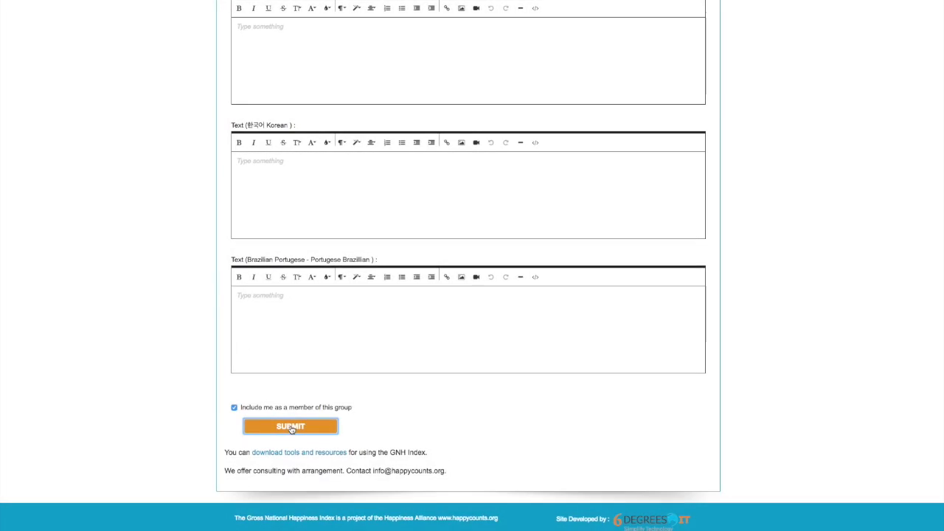
Step: Submit the HappyCamper? group, then edit it and submit its details again
{"action": "left_click", "coordinate": [292, 430]}
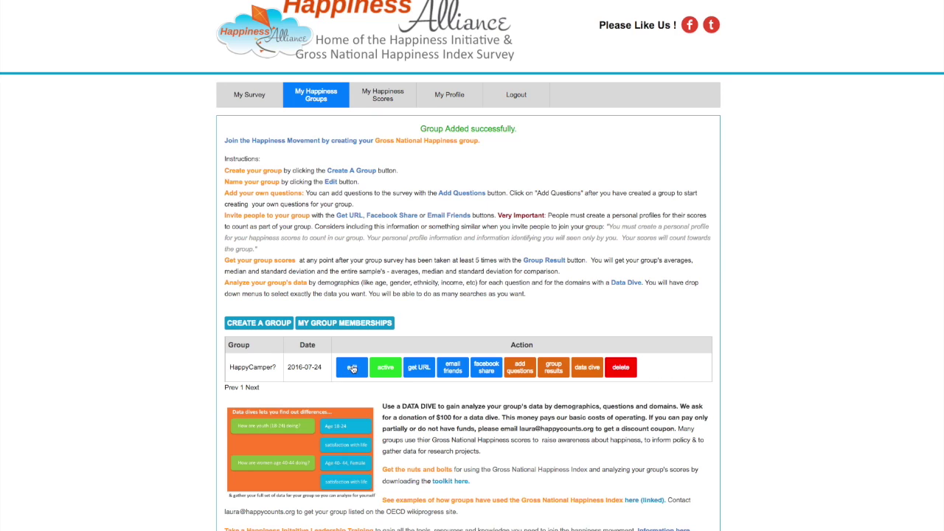
{"action": "left_click", "coordinate": [352, 368]}
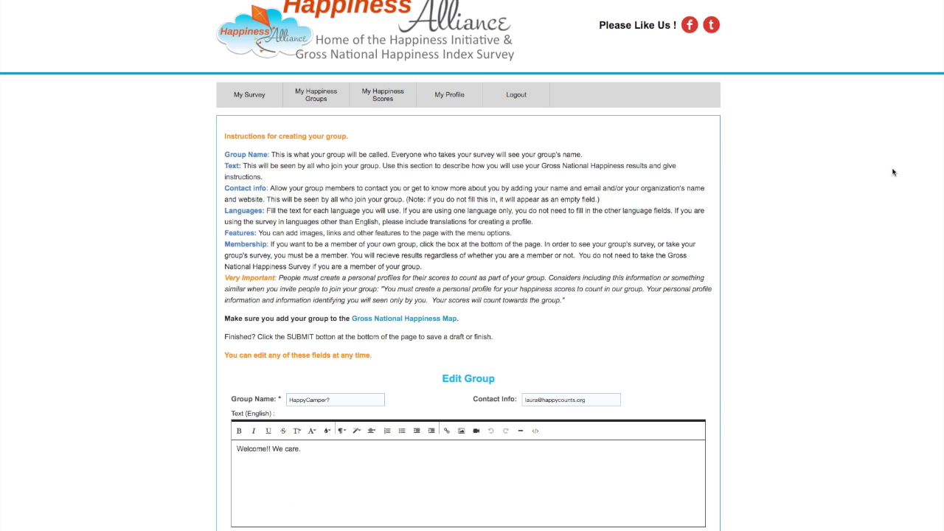
{"action": "scroll", "coordinate": [469, 295], "scroll_direction": "down", "scroll_amount": 17}
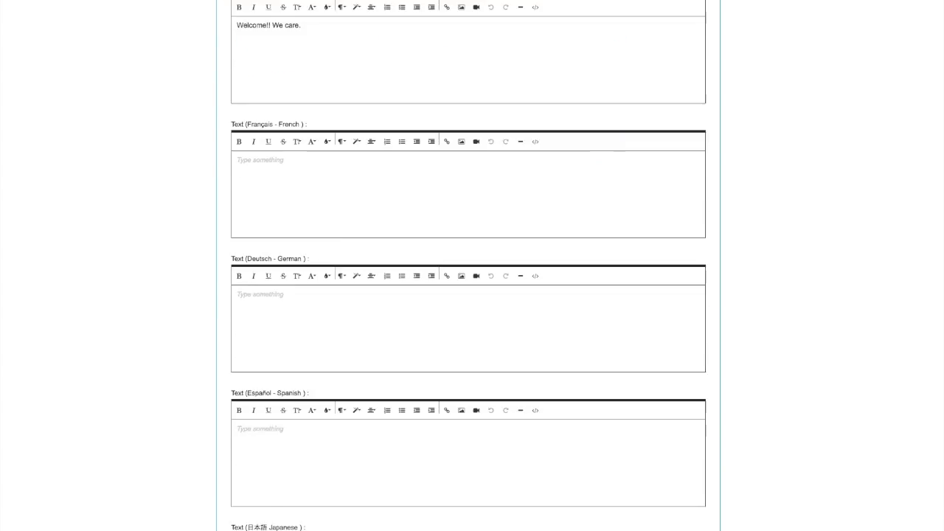
{"action": "scroll", "coordinate": [469, 295], "scroll_direction": "down", "scroll_amount": 7}
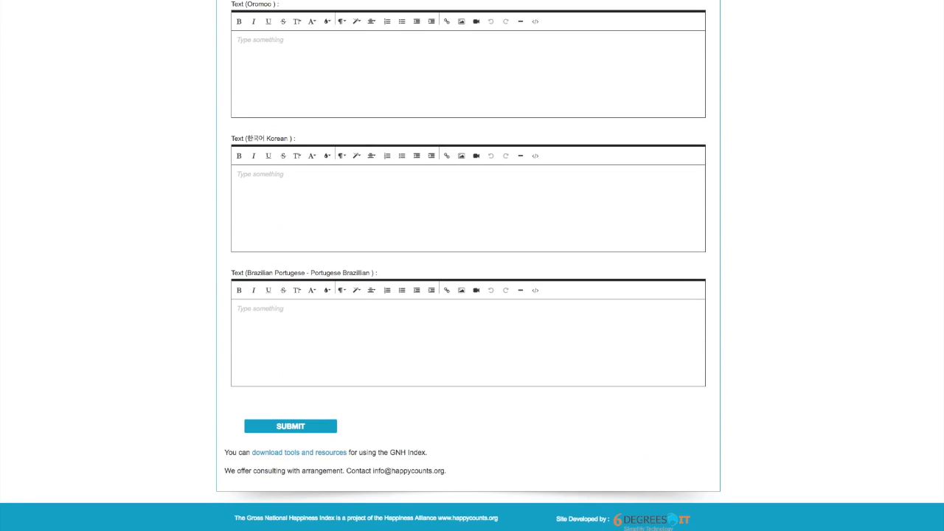
{"action": "left_click", "coordinate": [306, 428]}
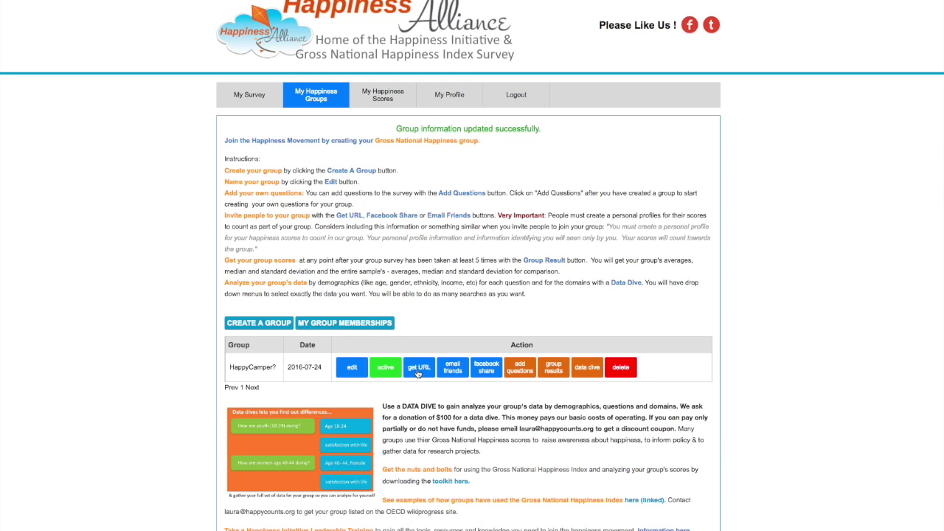
{"action": "left_click", "coordinate": [419, 371]}
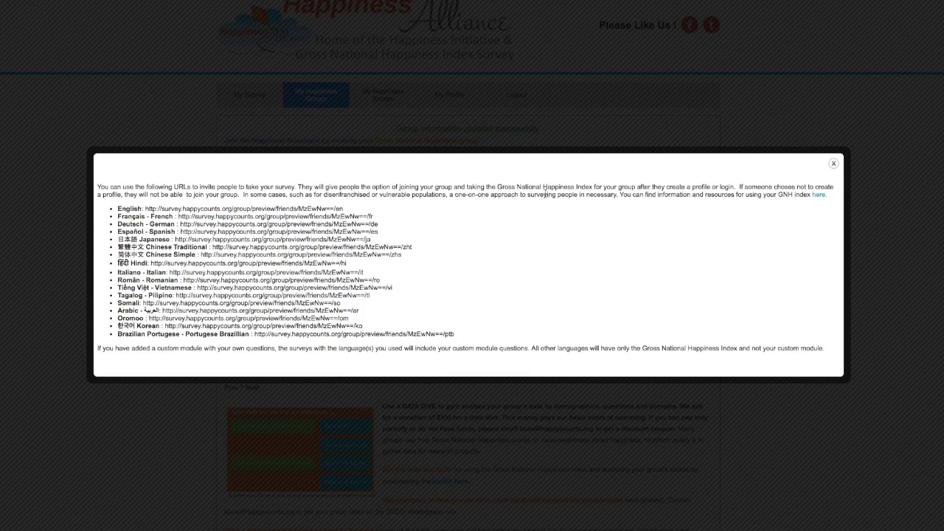
{"action": "left_click_drag", "start_coordinate": [344, 207], "coordinate": [144, 210]}
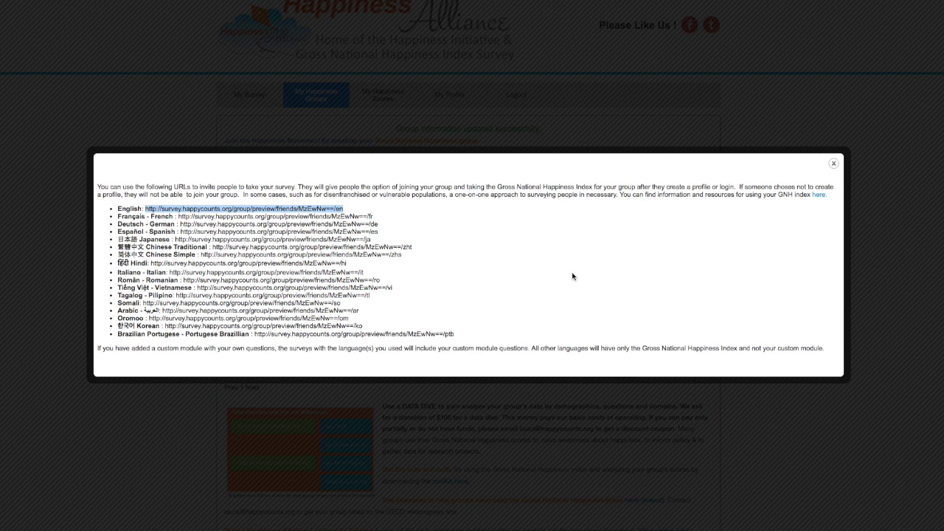
{"action": "left_click", "coordinate": [834, 164]}
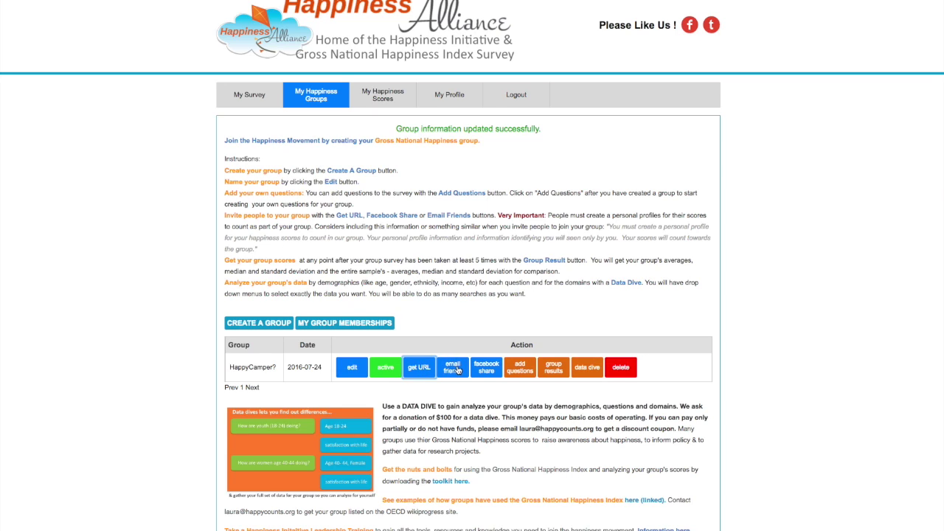
{"action": "left_click", "coordinate": [456, 371]}
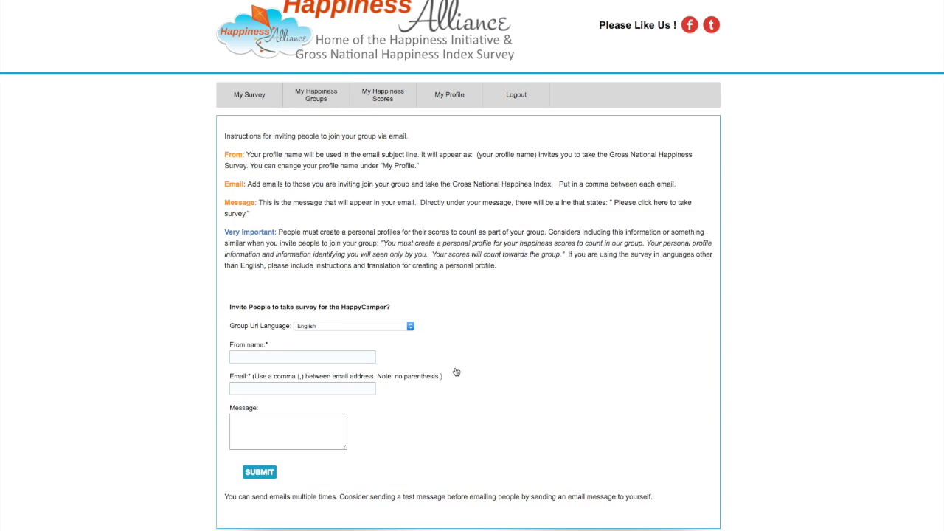
{"action": "left_click", "coordinate": [292, 358]}
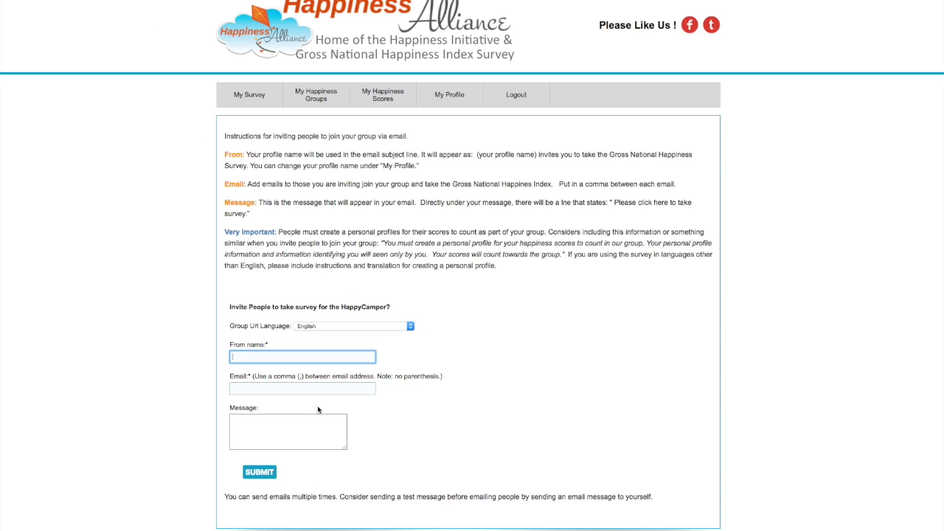
{"action": "left_click", "coordinate": [257, 476]}
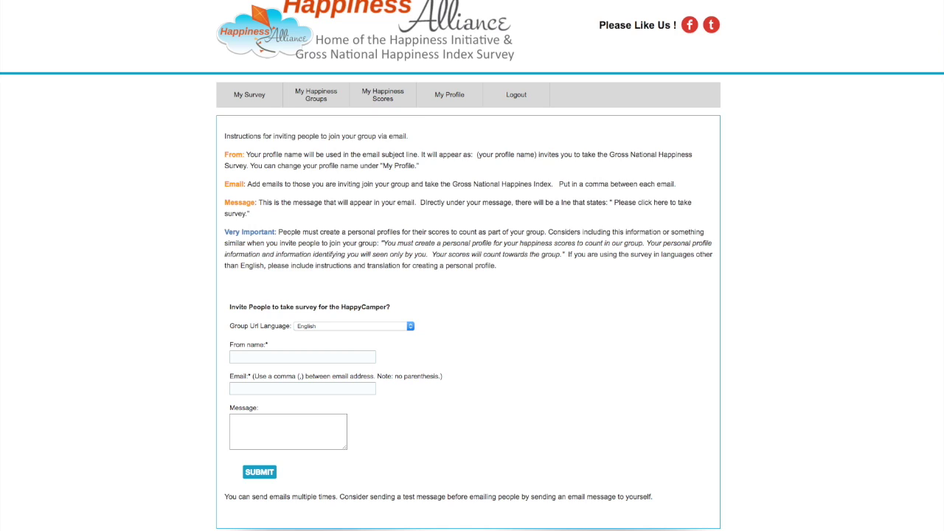
{"action": "left_click", "coordinate": [315, 102]}
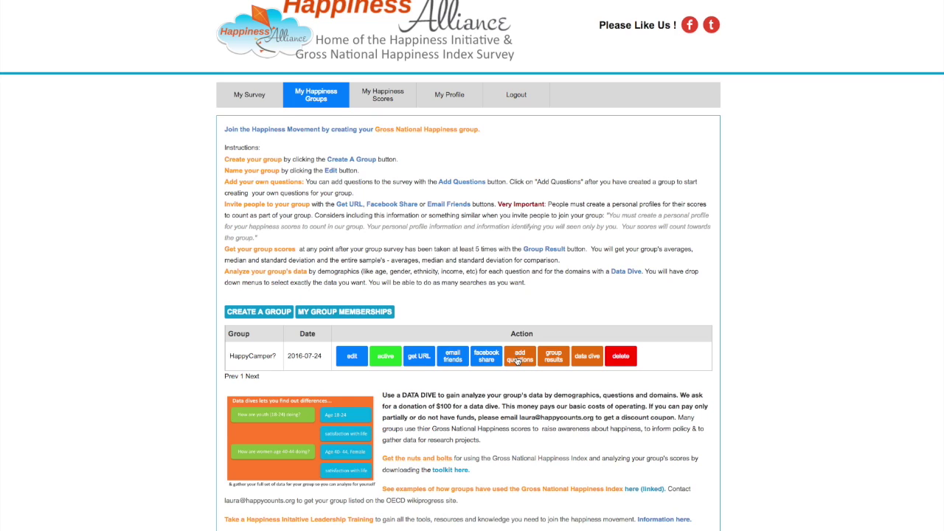
Step: Open add questions for HappyCamper?, try the coupon, and dismiss the accept-terms alert
{"action": "left_click", "coordinate": [518, 358]}
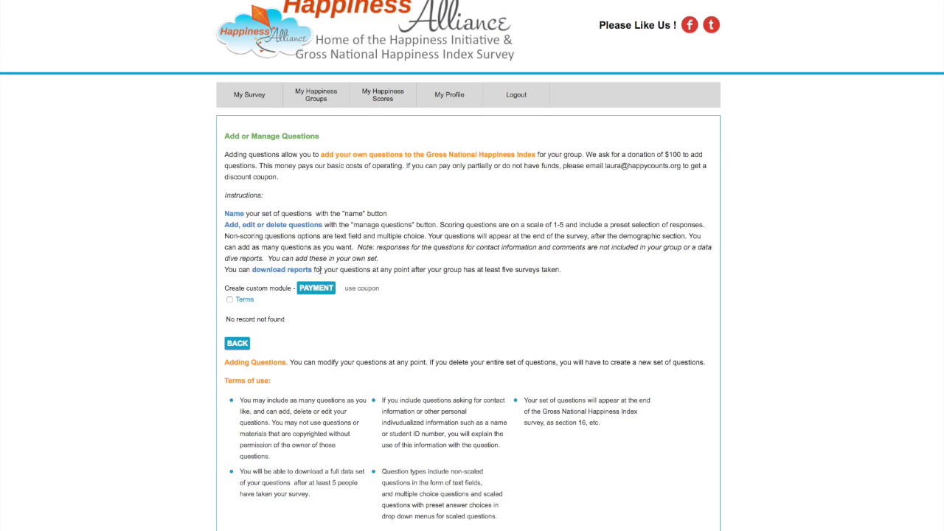
{"action": "left_click", "coordinate": [364, 289]}
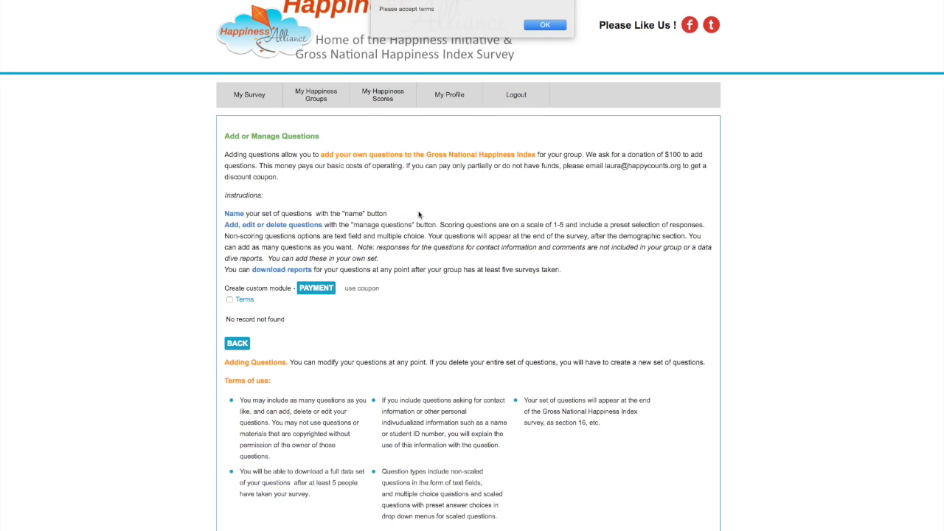
{"action": "left_click", "coordinate": [548, 27]}
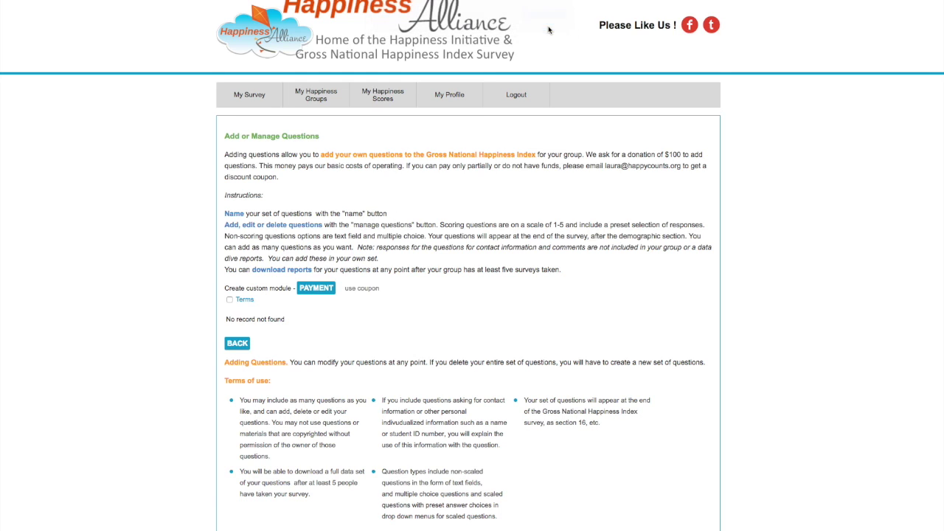
Step: Read and close the custom-question terms of use, then tick the Terms checkbox
{"action": "left_click", "coordinate": [243, 300]}
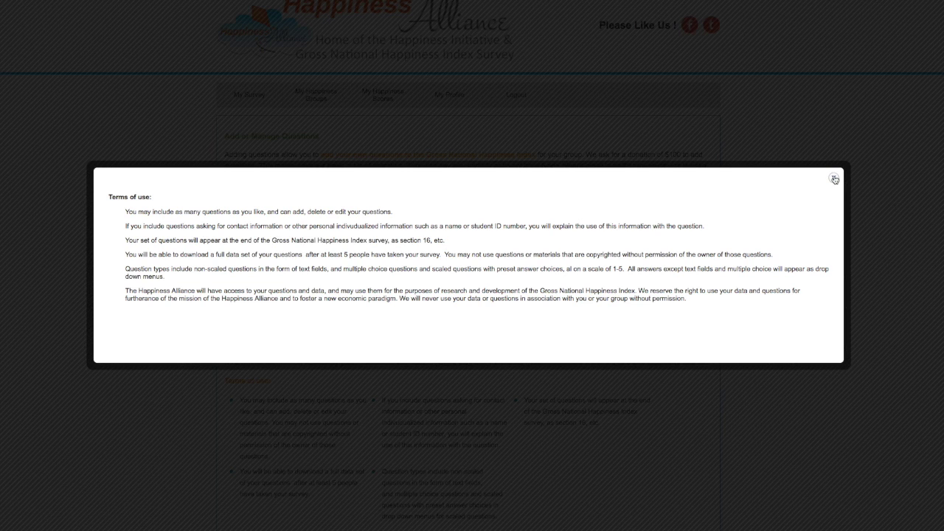
{"action": "left_click", "coordinate": [834, 179]}
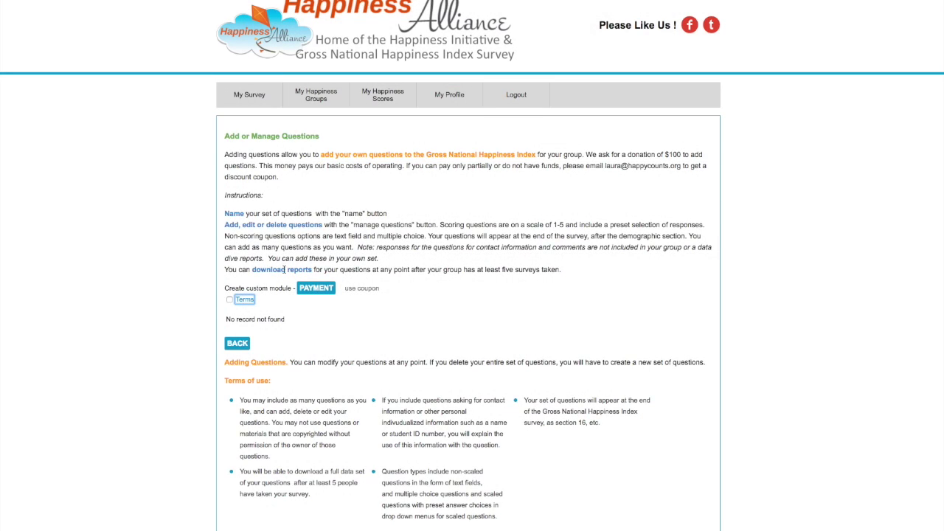
{"action": "left_click", "coordinate": [229, 301]}
Step: Redeem the coupon code with USE CODE to create a custom question module
{"action": "left_click", "coordinate": [367, 290]}
{"action": "left_click", "coordinate": [377, 234]}
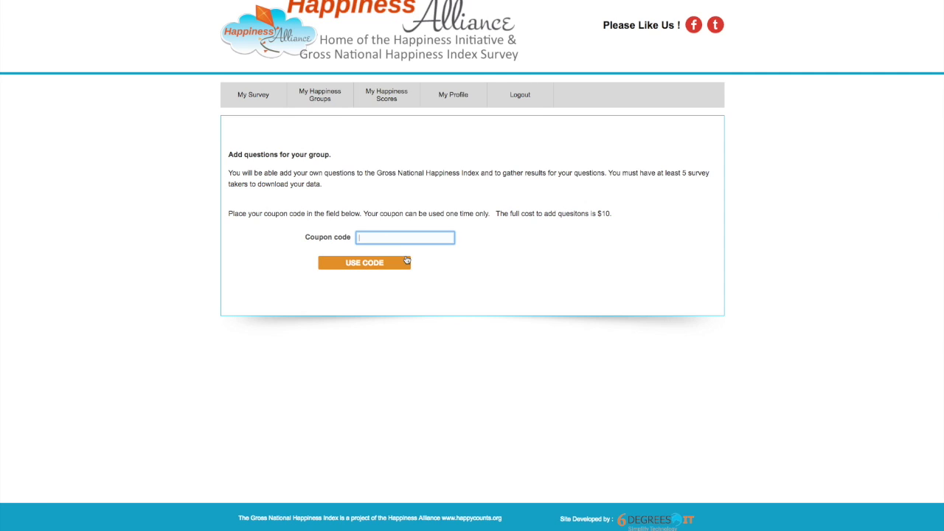
{"action": "left_click", "coordinate": [369, 264]}
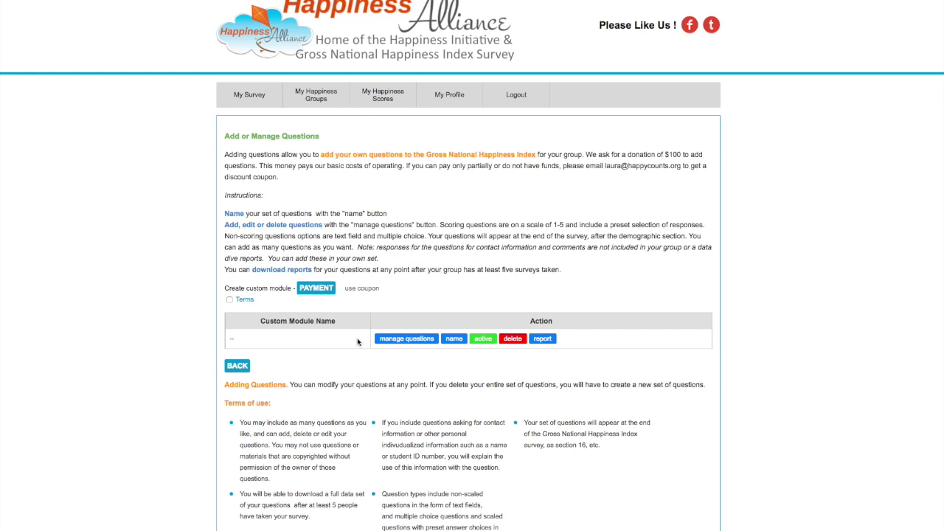
Step: Open the naming form for the new unnamed question module
{"action": "left_click", "coordinate": [401, 340]}
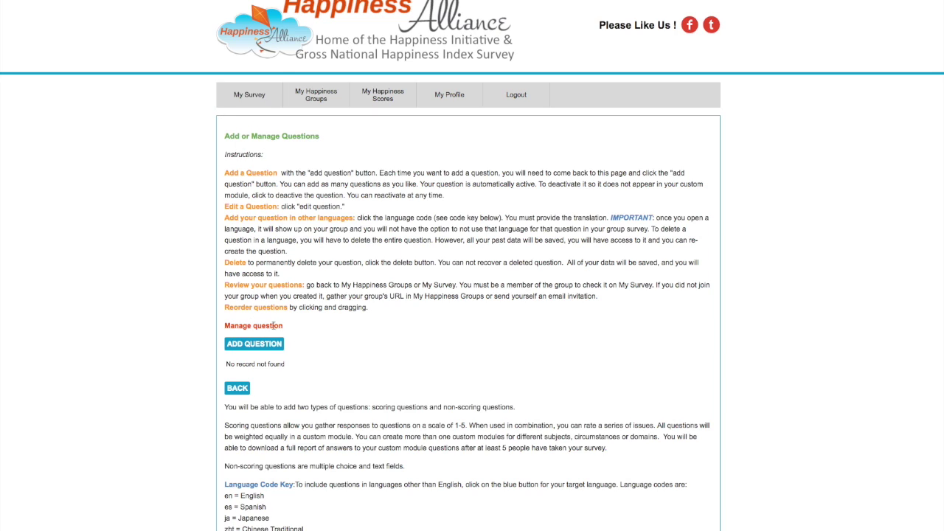
{"action": "left_click", "coordinate": [238, 390]}
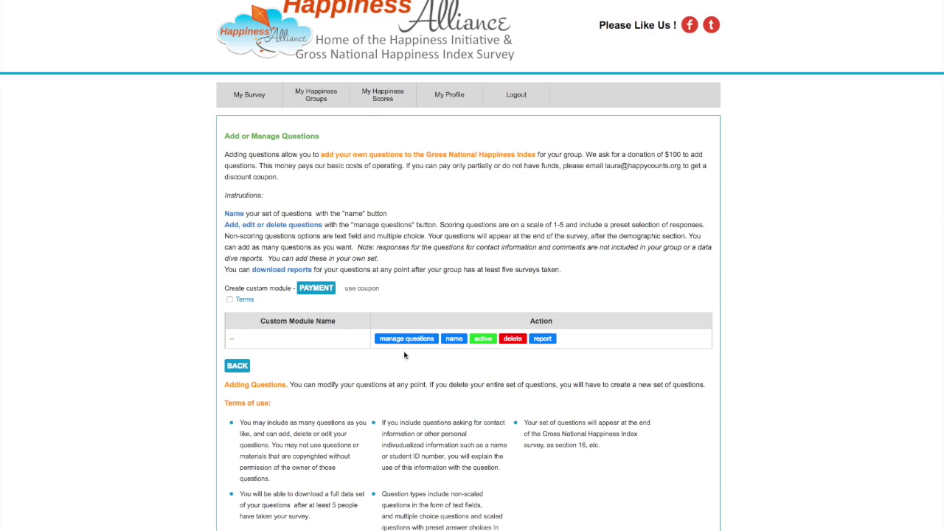
{"action": "left_click", "coordinate": [453, 340]}
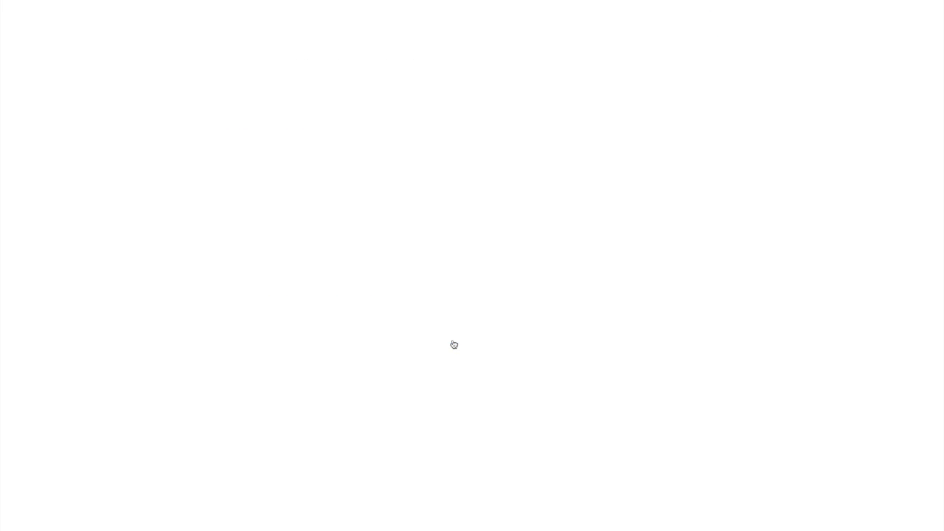
Step: Replace the '--' placeholders in Section Name and English Section Title with 'Happy Camper Questions' and submit
{"action": "left_click", "coordinate": [439, 244]}
{"action": "left_click_drag", "start_coordinate": [439, 244], "coordinate": [427, 243]}
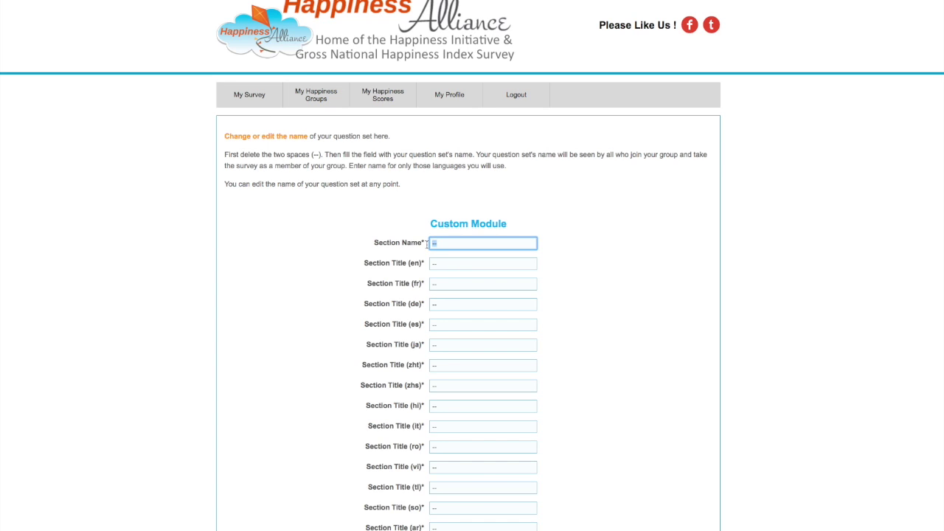
{"action": "type", "text": "Happy Camper Questions"}
{"action": "left_click_drag", "start_coordinate": [434, 265], "coordinate": [426, 263]}
{"action": "type", "text": "Ha"}
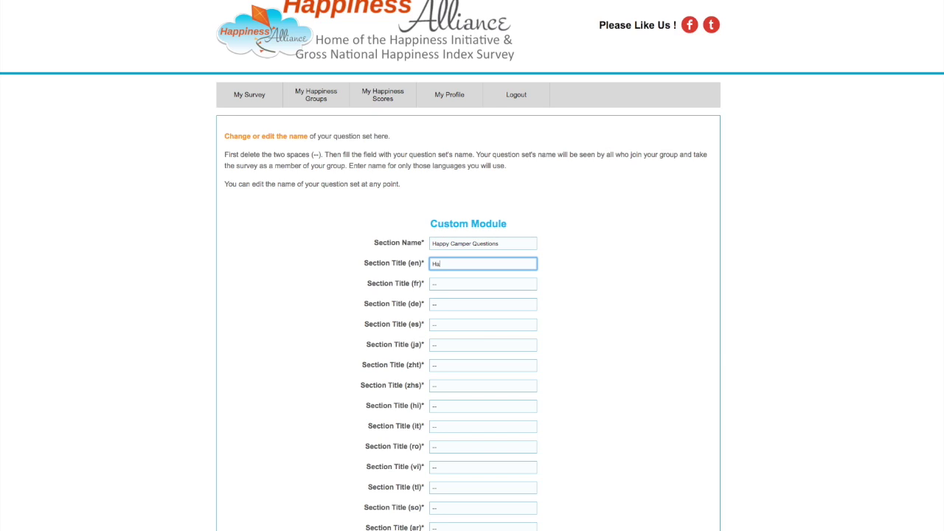
{"action": "type", "text": "ppy Camper Questions"}
{"action": "left_click", "coordinate": [767, 186]}
{"action": "scroll", "coordinate": [767, 186], "scroll_direction": "down", "scroll_amount": 5}
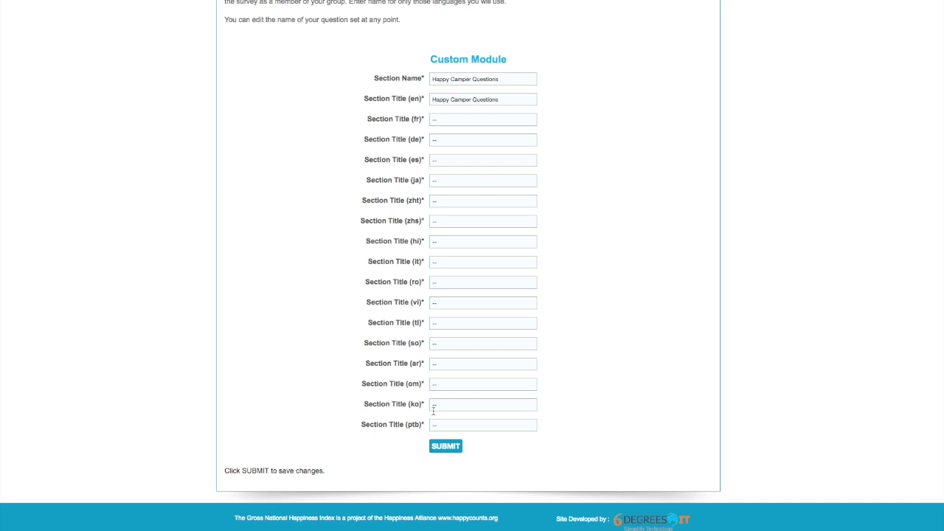
{"action": "left_click", "coordinate": [443, 451]}
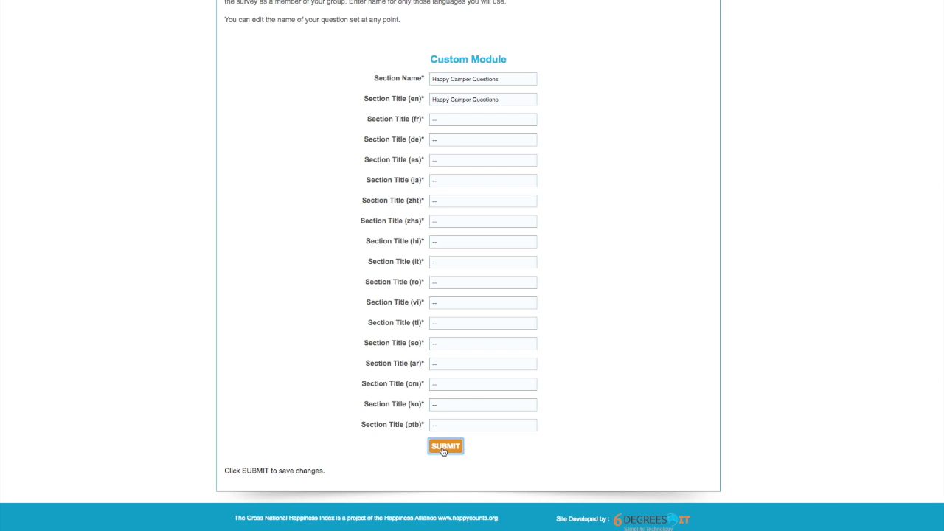
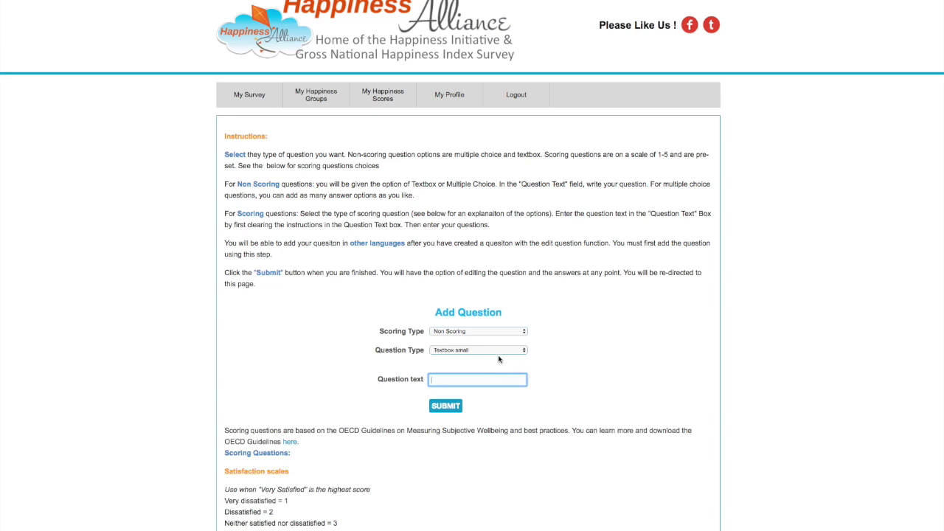
Step: Make the new question multiple choice, worded 'How often do you camp in a year?'
{"action": "left_click", "coordinate": [488, 350]}
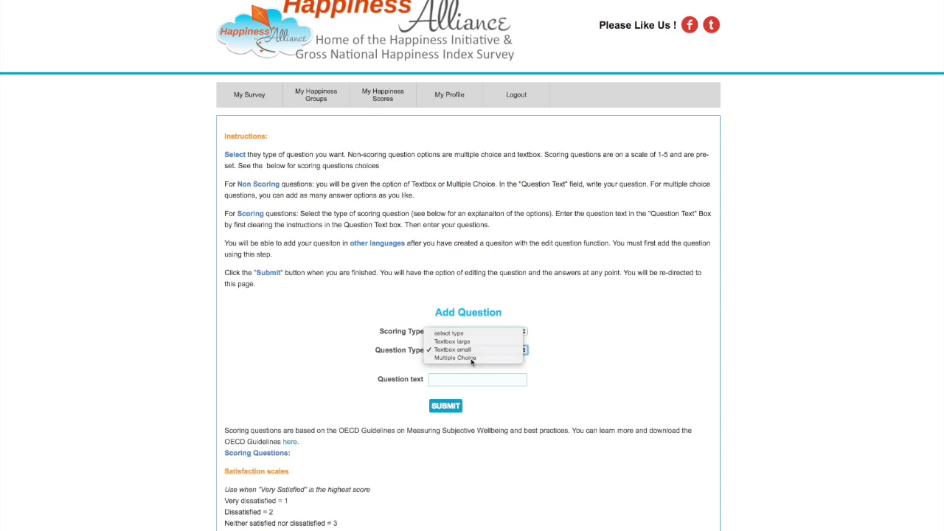
{"action": "left_click", "coordinate": [472, 362]}
{"action": "left_click", "coordinate": [450, 401]}
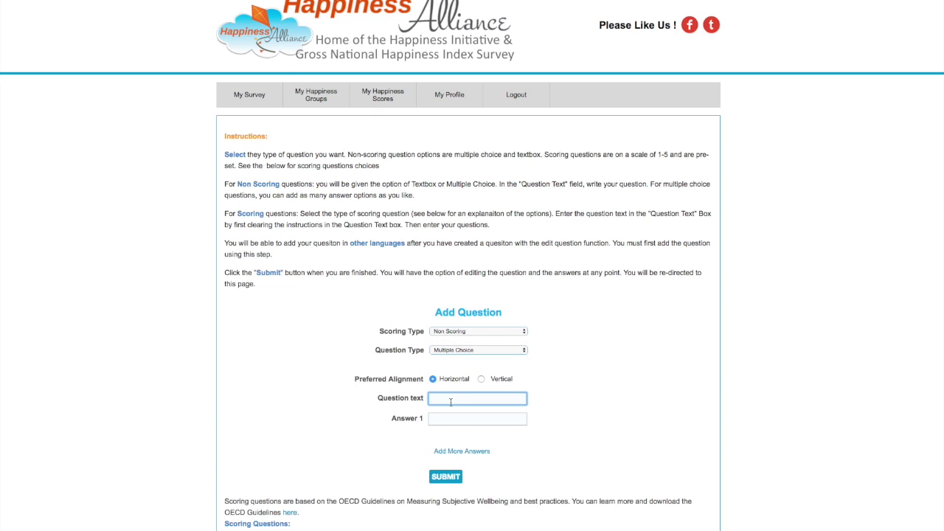
{"action": "type", "text": "Howe"}
{"action": "type", "text": "of"}
{"action": "type", "text": "ten do you cam"}
{"action": "type", "text": "p"}
{"action": "type", "text": " in a year?"}
Step: Add answers 'Once a year', 'Between twice and five times a year', 'More than six times a year', and submit
{"action": "left_click", "coordinate": [447, 452]}
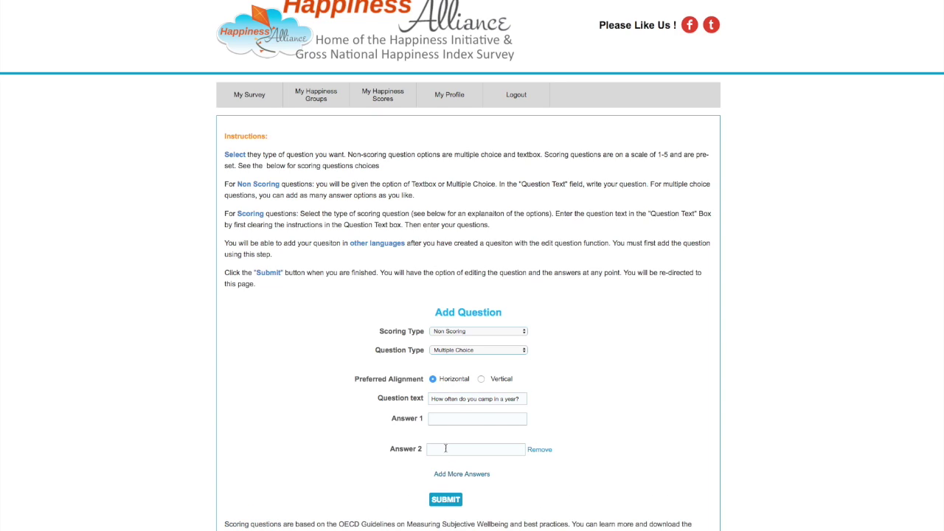
{"action": "left_click", "coordinate": [442, 419]}
{"action": "type", "text": "Once a year"}
{"action": "left_click", "coordinate": [441, 450]}
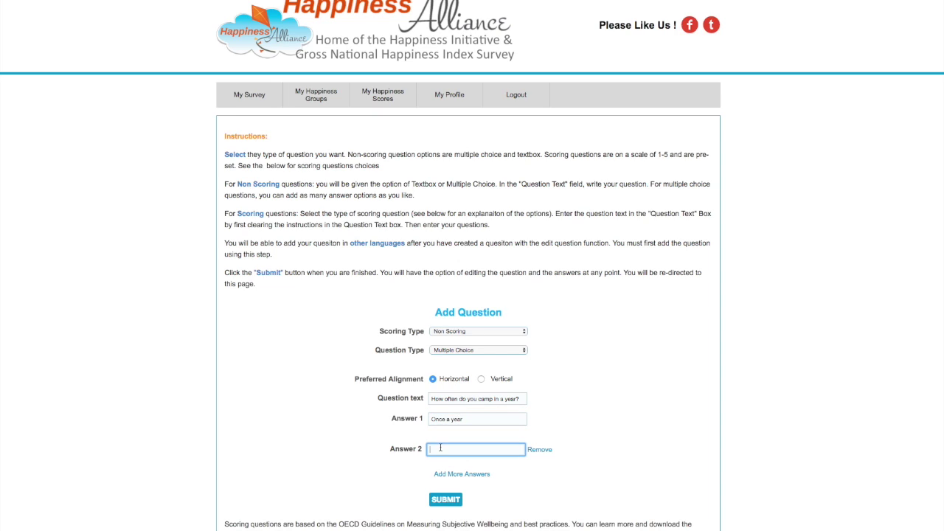
{"action": "key", "text": "BackSpace"}
{"action": "key", "text": "BackSpace"}
{"action": "key", "text": "BackSpace"}
{"action": "key", "text": "BackSpace"}
{"action": "type", "text": "Between twice and five times a year"}
{"action": "left_click", "coordinate": [445, 475]}
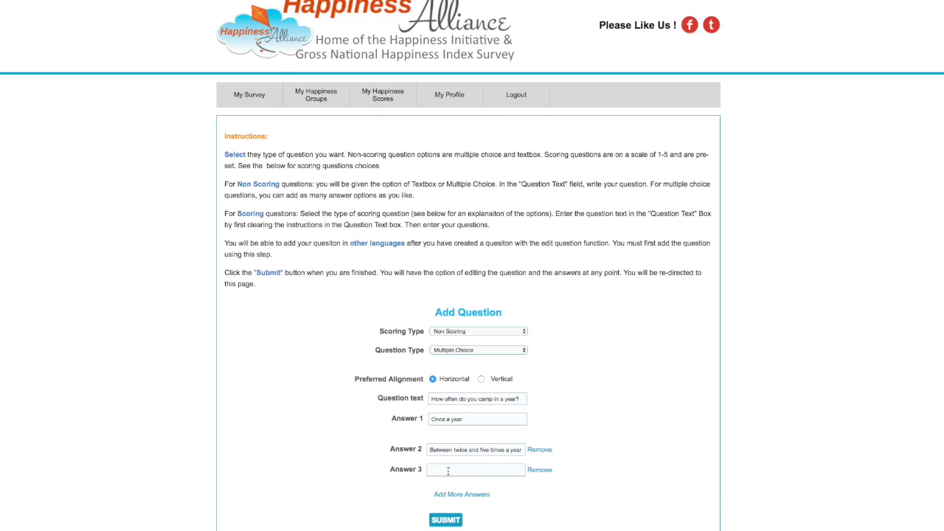
{"action": "left_click", "coordinate": [446, 472]}
{"action": "type", "text": "o"}
{"action": "key", "text": "BackSpace"}
{"action": "key", "text": "BackSpace"}
{"action": "type", "text": "More than s"}
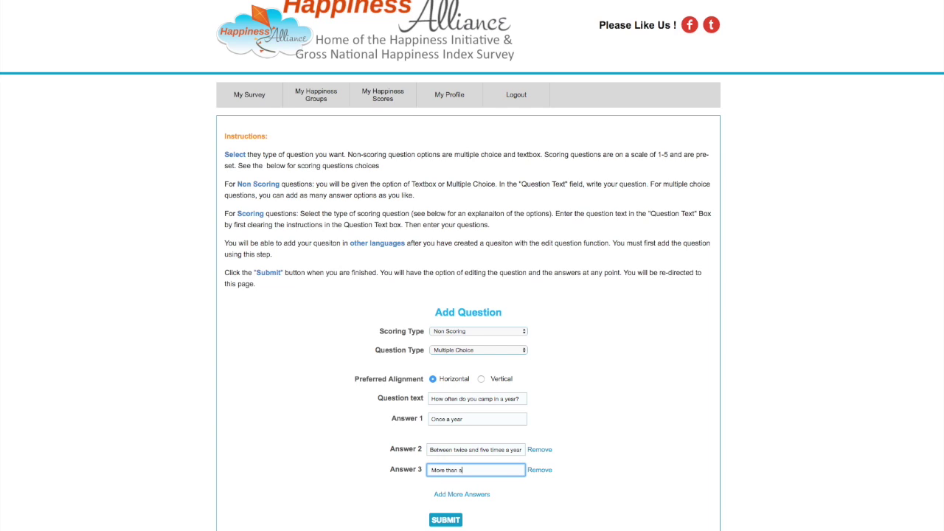
{"action": "type", "text": "ix times a year"}
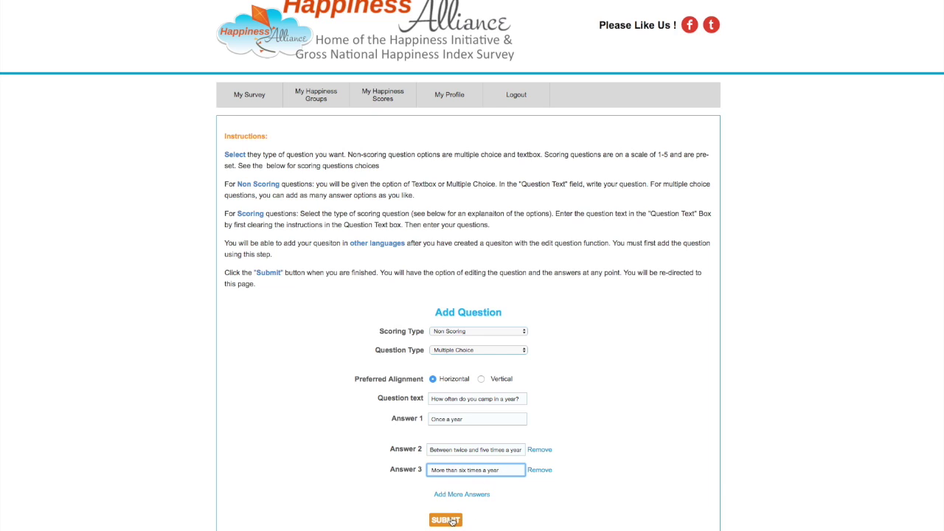
{"action": "left_click", "coordinate": [452, 521]}
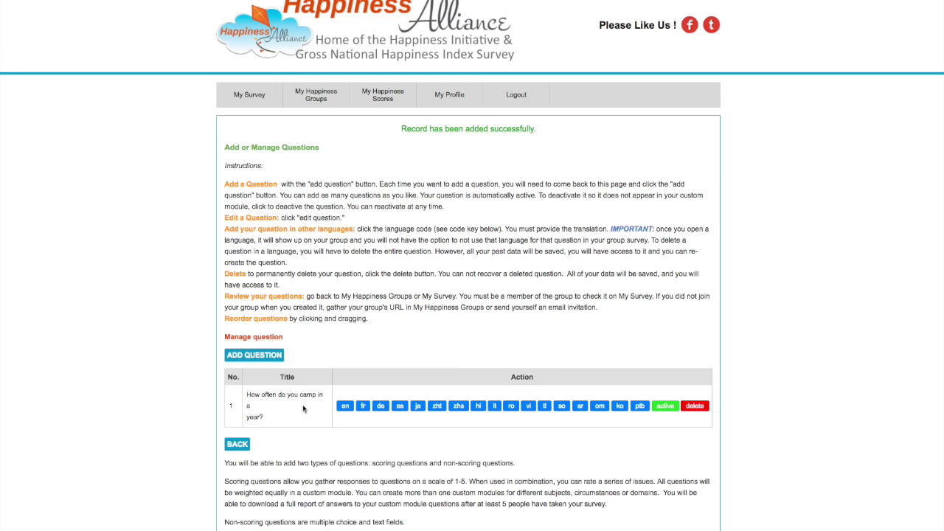
Step: Start another question with scoring type set to Scoring, and bring up the scale type choices
{"action": "left_click", "coordinate": [254, 355]}
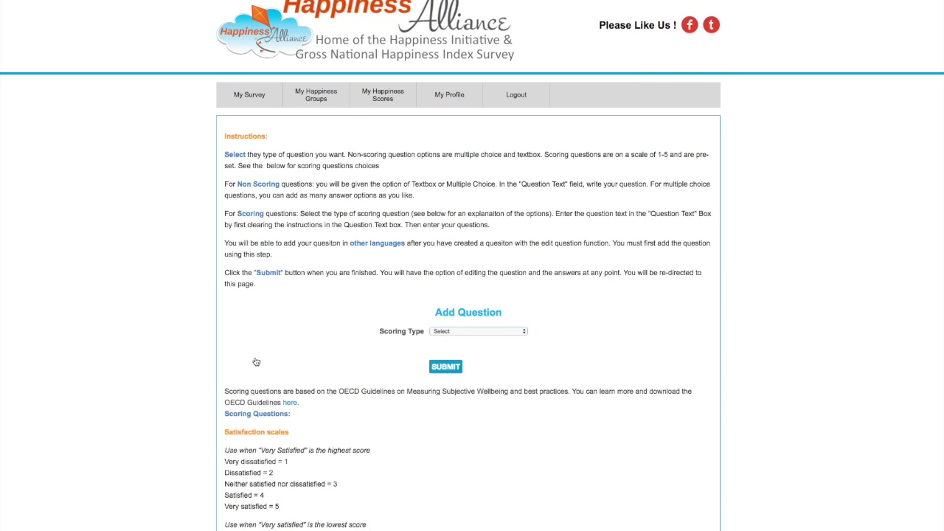
{"action": "left_click", "coordinate": [483, 331]}
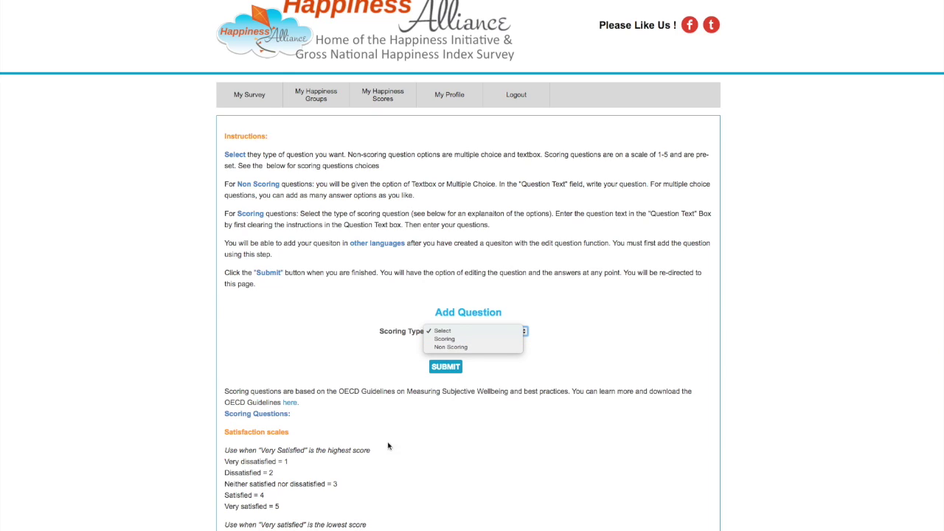
{"action": "left_click", "coordinate": [411, 441]}
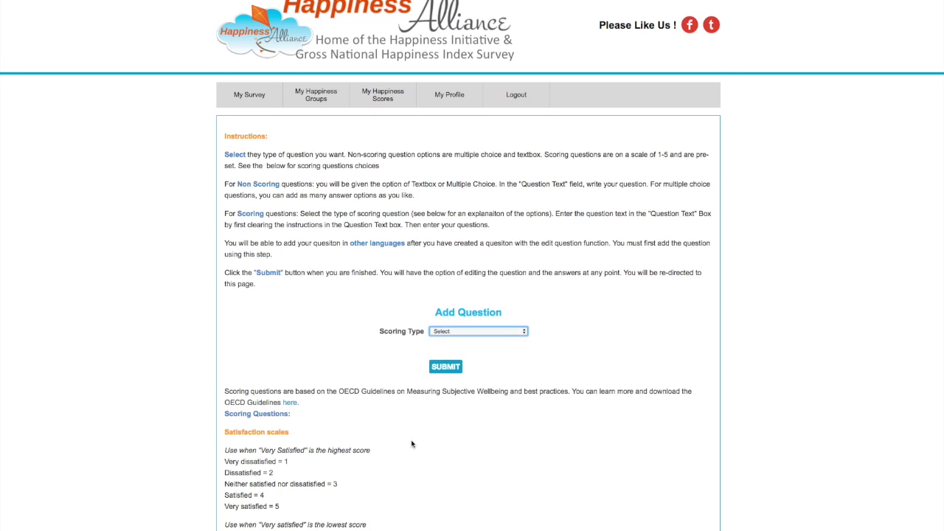
{"action": "left_click", "coordinate": [403, 459]}
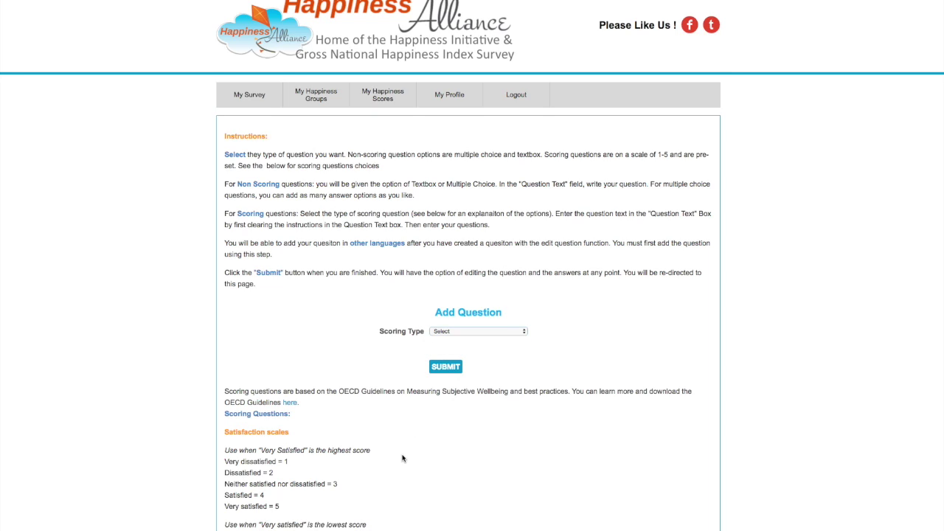
{"action": "scroll", "coordinate": [403, 458], "scroll_direction": "down", "scroll_amount": 6}
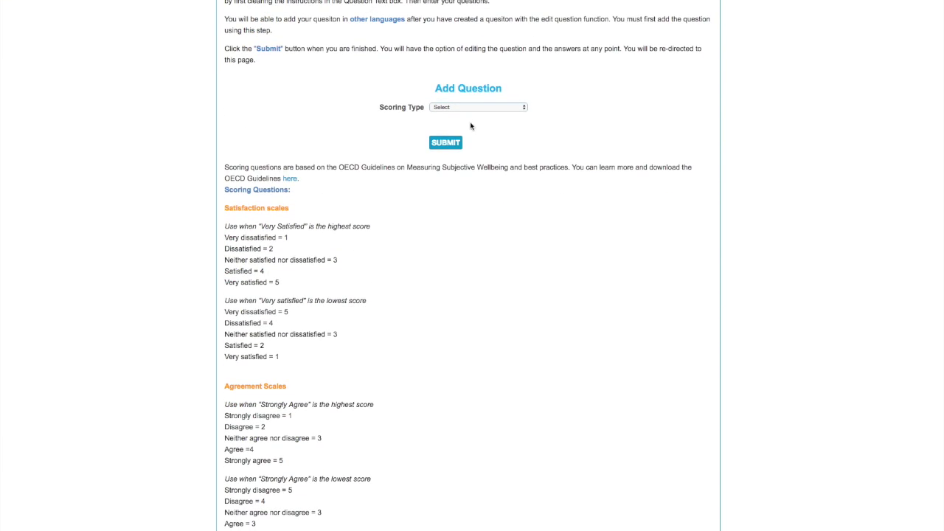
{"action": "left_click", "coordinate": [458, 108]}
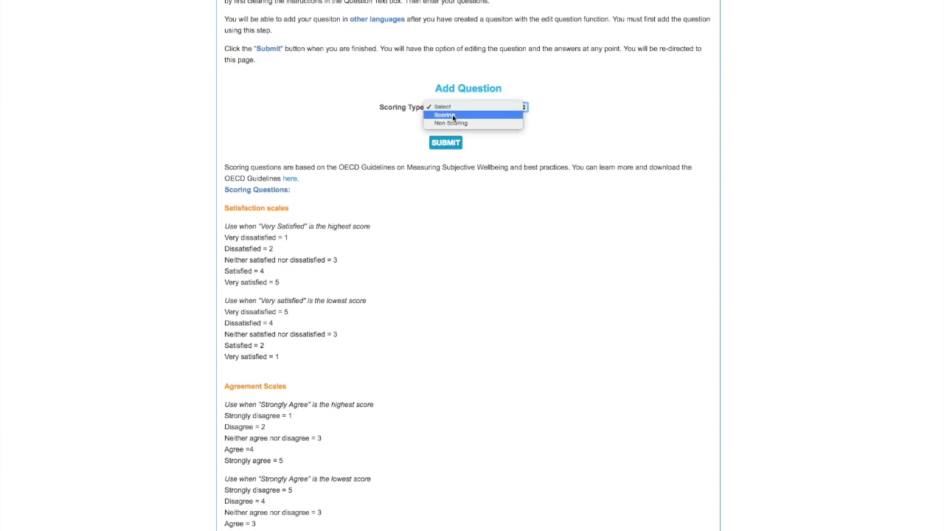
{"action": "left_click", "coordinate": [452, 115]}
{"action": "left_click", "coordinate": [457, 126]}
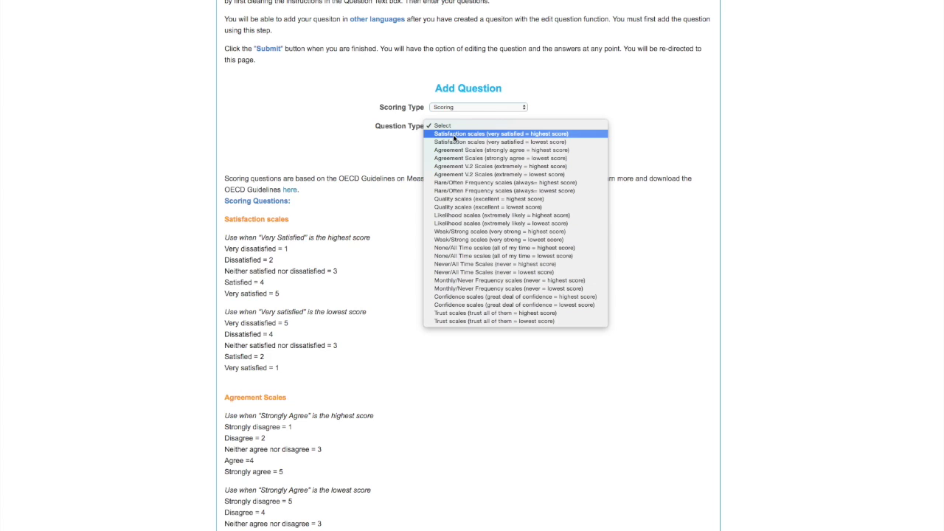
Step: Use the very-satisfied-highest scale, replace the placeholder with 'How satisfied are you with your camping place?', and submit
{"action": "left_click", "coordinate": [454, 135]}
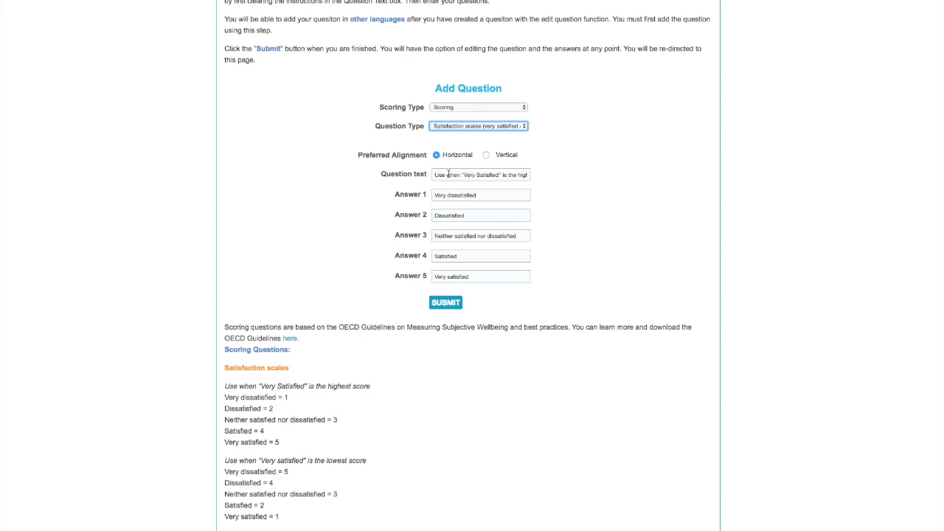
{"action": "left_click", "coordinate": [444, 175]}
{"action": "left_click_drag", "start_coordinate": [435, 175], "coordinate": [556, 175]}
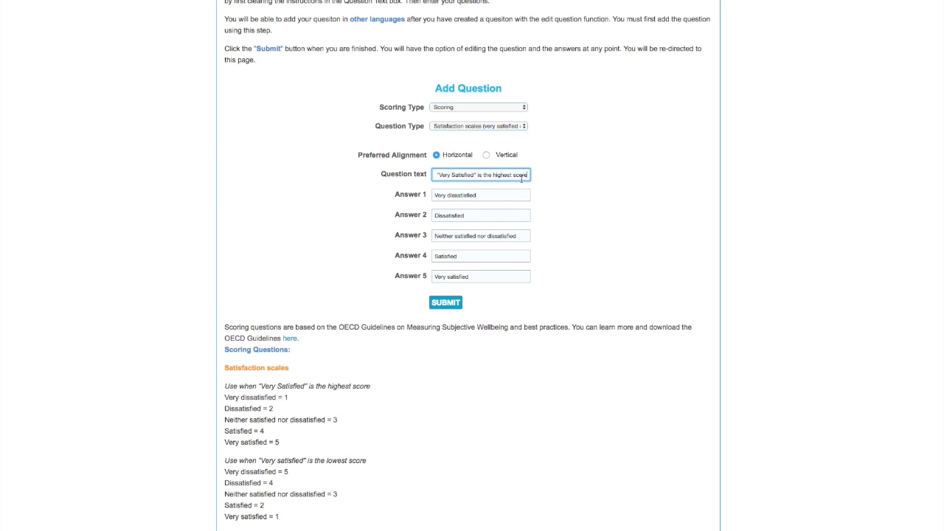
{"action": "key", "text": "ctrl+a"}
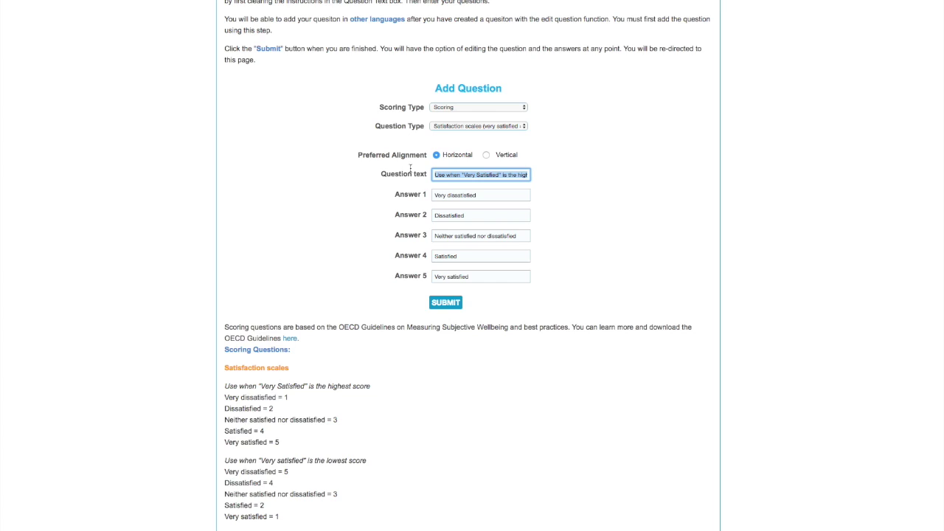
{"action": "left_click", "coordinate": [487, 196]}
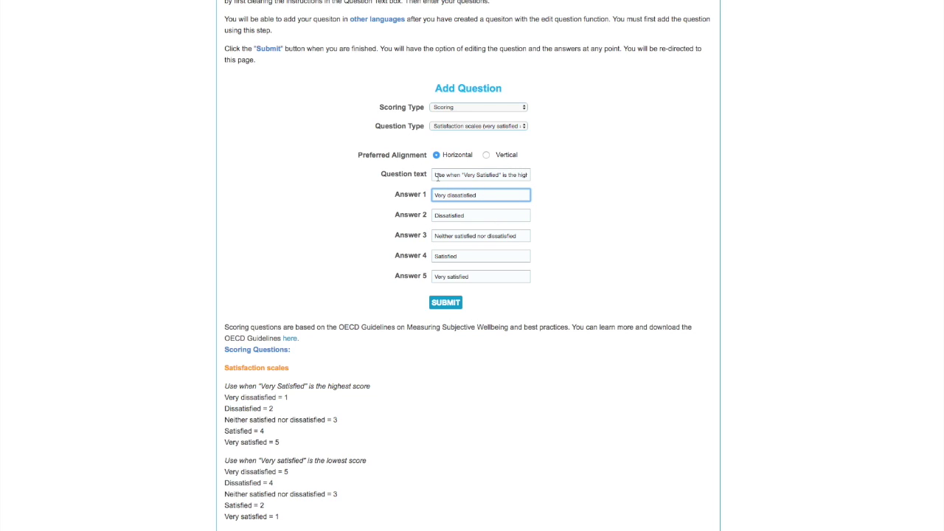
{"action": "left_click", "coordinate": [506, 179]}
{"action": "key", "text": "ctrl+a"}
{"action": "left_click_drag", "start_coordinate": [505, 184], "coordinate": [552, 178]}
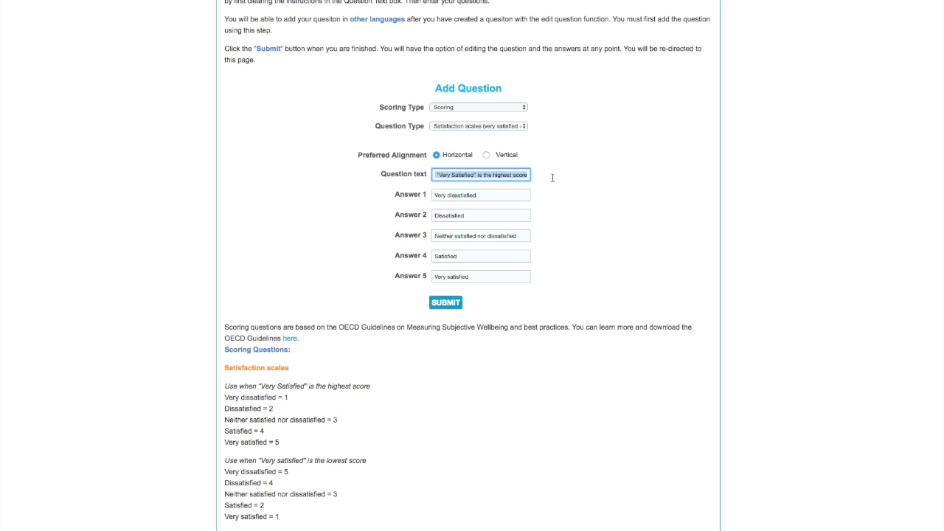
{"action": "type", "text": "How sats"}
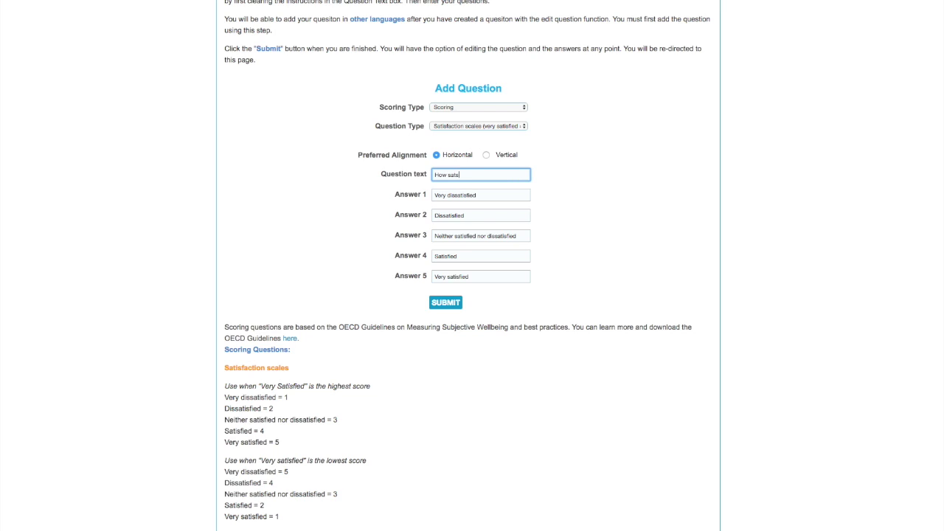
{"action": "type", "text": "atisfied are you"}
{"action": "type", "text": " wiht "}
{"action": "type", "text": "your campin"}
{"action": "type", "text": "g p"}
{"action": "type", "text": "a"}
{"action": "type", "text": "ac"}
{"action": "type", "text": "e?"}
{"action": "left_click", "coordinate": [447, 304]}
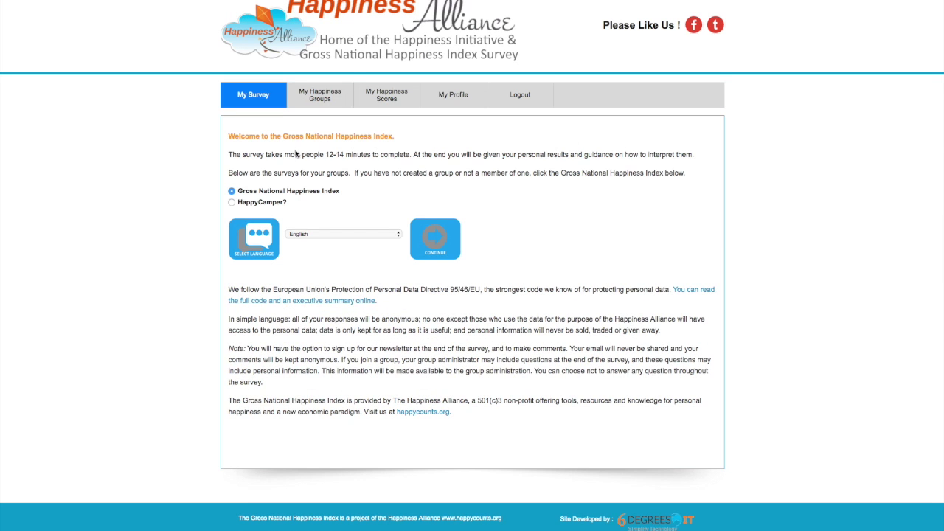
Step: Check the Happy Camper Questions list for HappyCamper? under My Happiness Groups
{"action": "left_click", "coordinate": [232, 202]}
{"action": "left_click", "coordinate": [321, 98]}
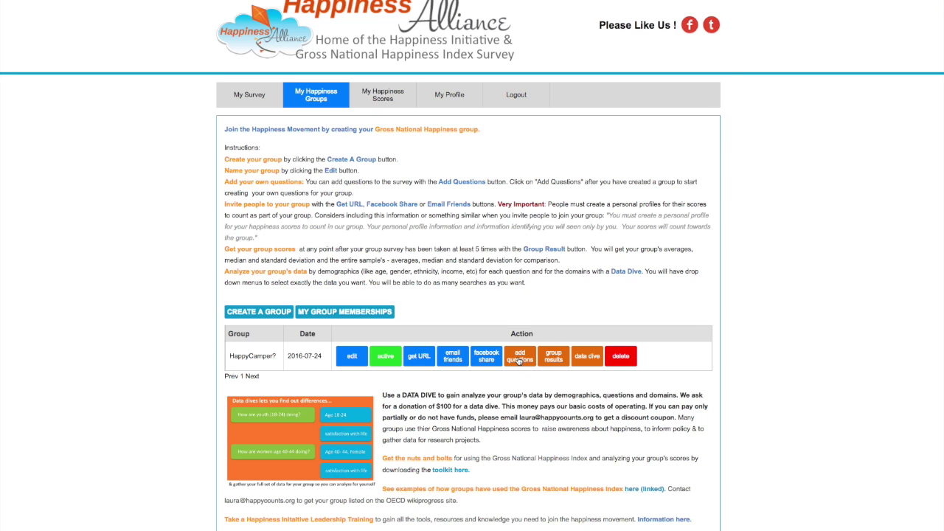
{"action": "left_click", "coordinate": [519, 358]}
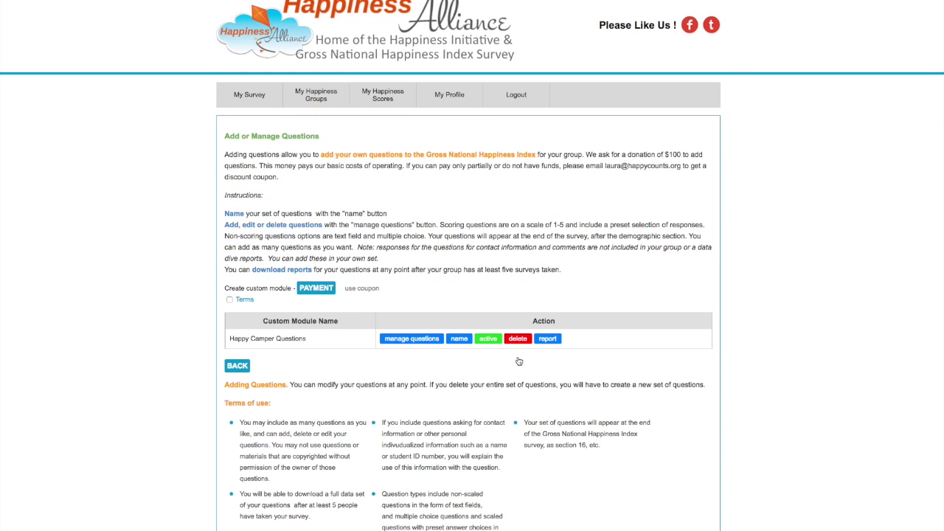
{"action": "left_click", "coordinate": [411, 339]}
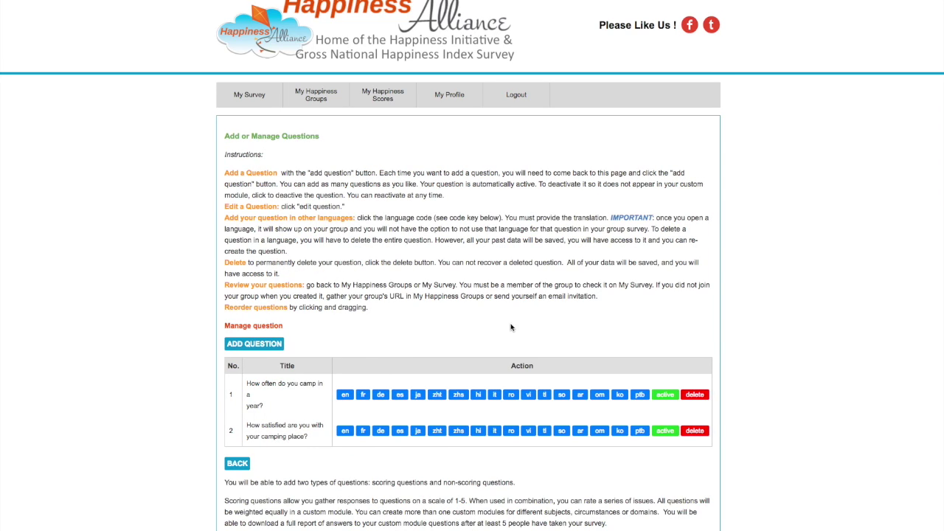
Step: Select the HappyCamper? group survey on My Survey and begin it at page 1
{"action": "left_click", "coordinate": [245, 97]}
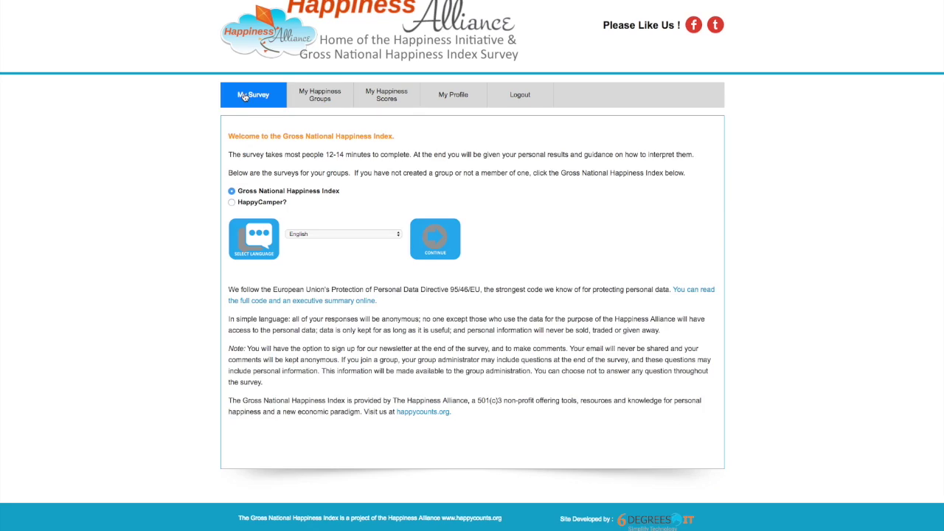
{"action": "left_click", "coordinate": [232, 202]}
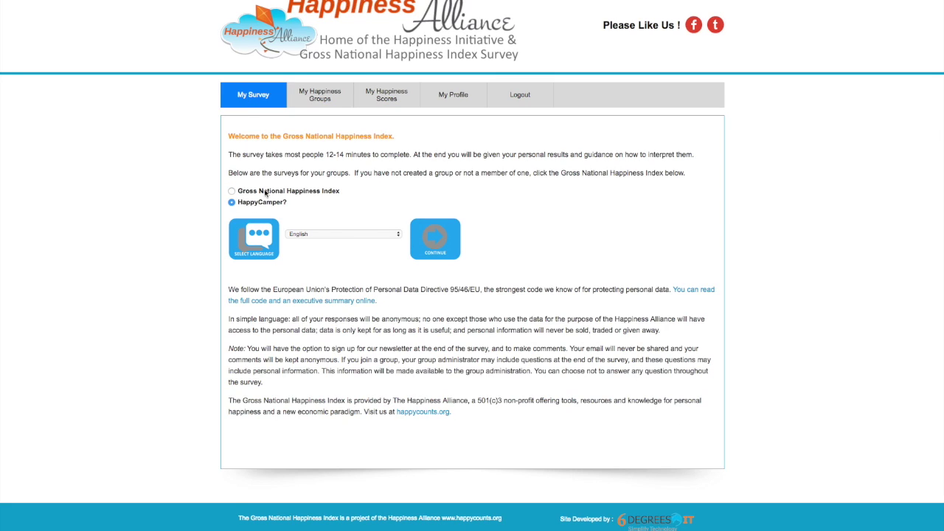
{"action": "left_click", "coordinate": [441, 244]}
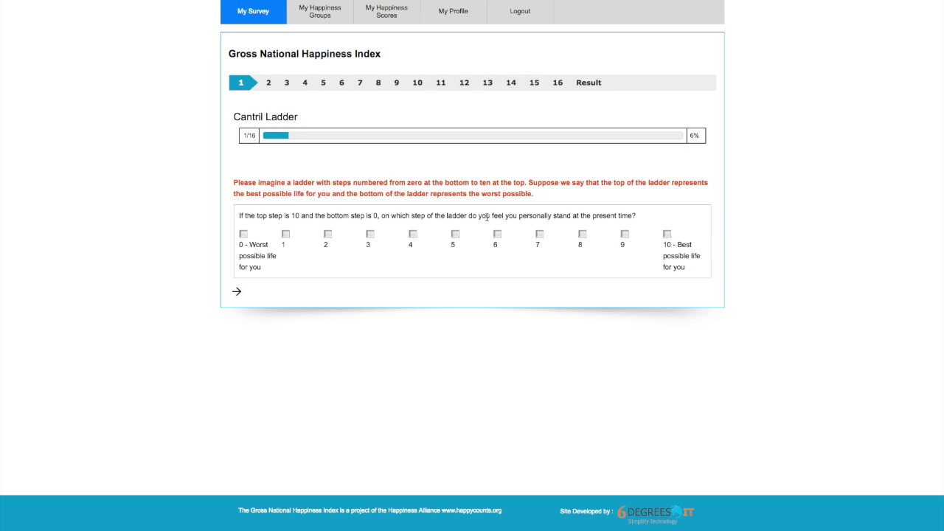
Step: Jump through survey pages 2 and 3 to page 16, then return to My Happiness Groups
{"action": "left_click", "coordinate": [269, 86]}
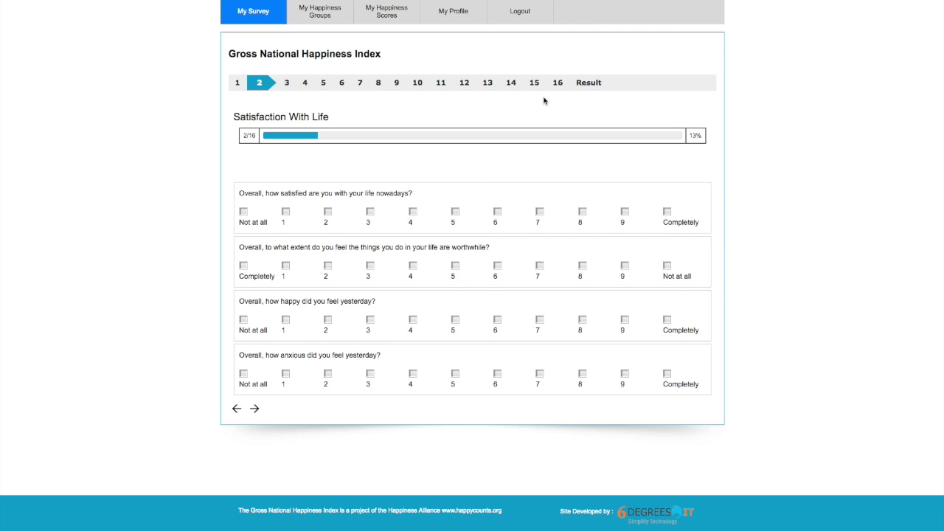
{"action": "left_click", "coordinate": [287, 86]}
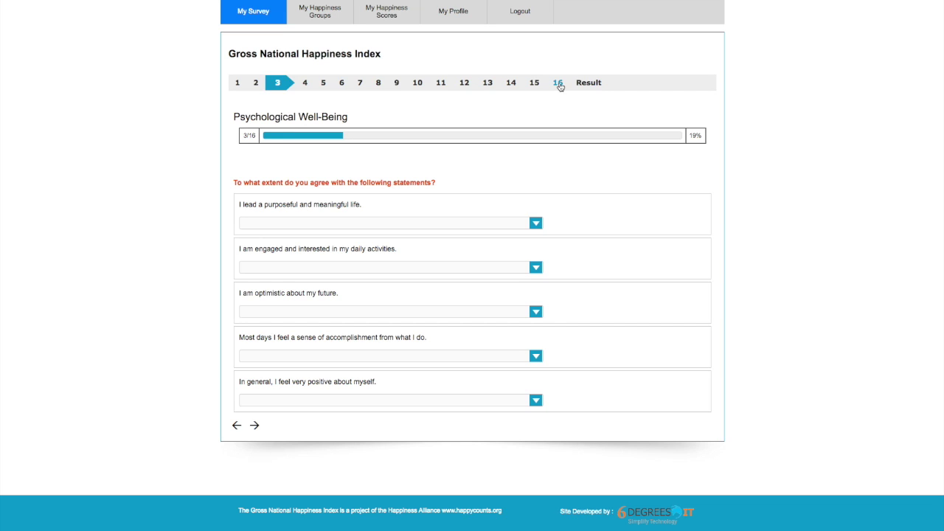
{"action": "left_click", "coordinate": [558, 83]}
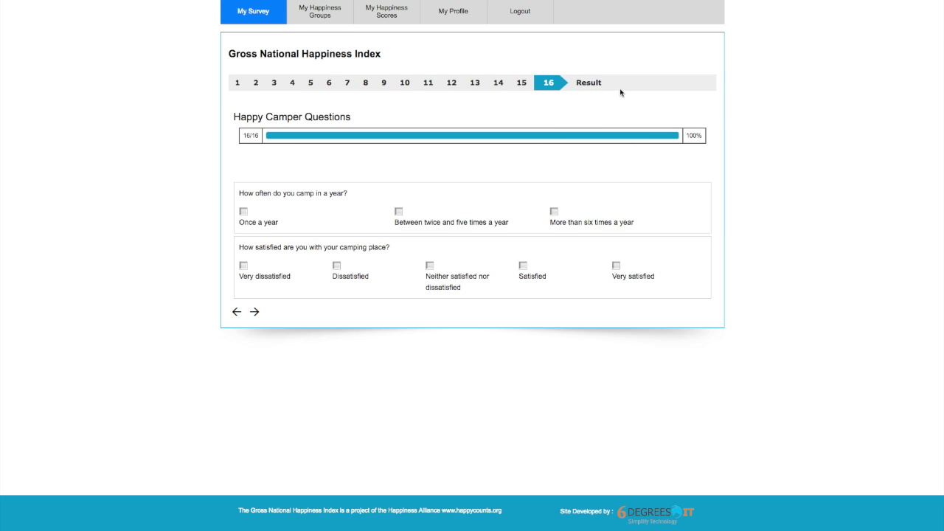
{"action": "left_click", "coordinate": [323, 14]}
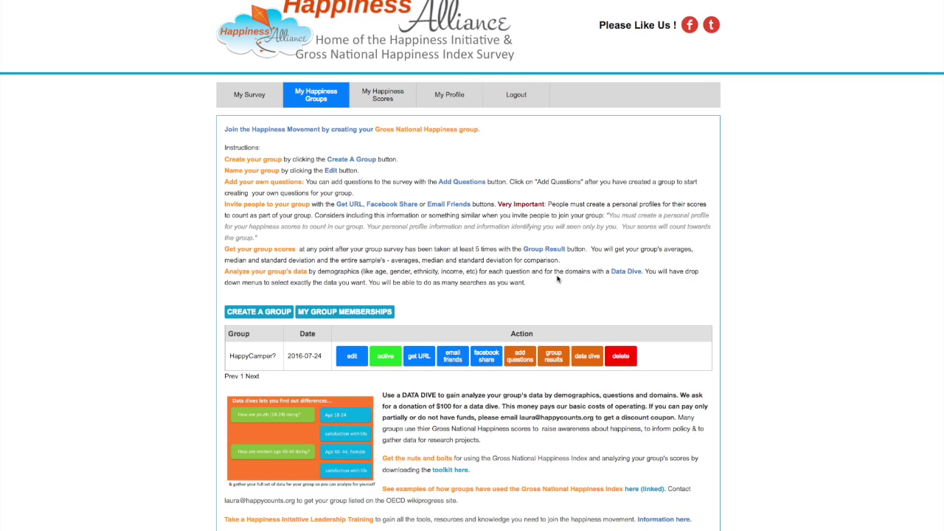